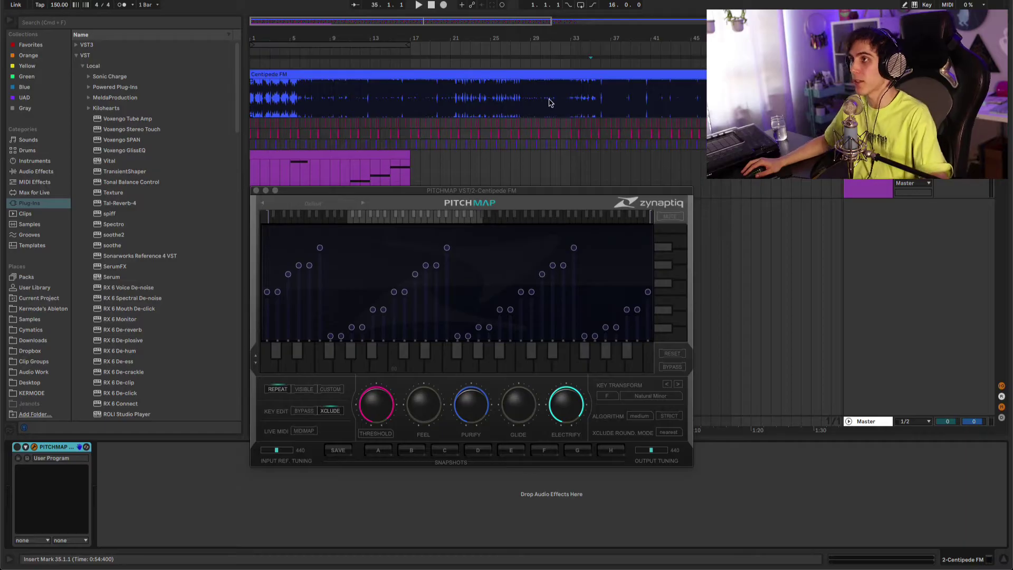
# Play the Centipede FM clip from bar 35 and toggle the PitchMap device to compare the sound with and without it
pyautogui.click(595, 95)
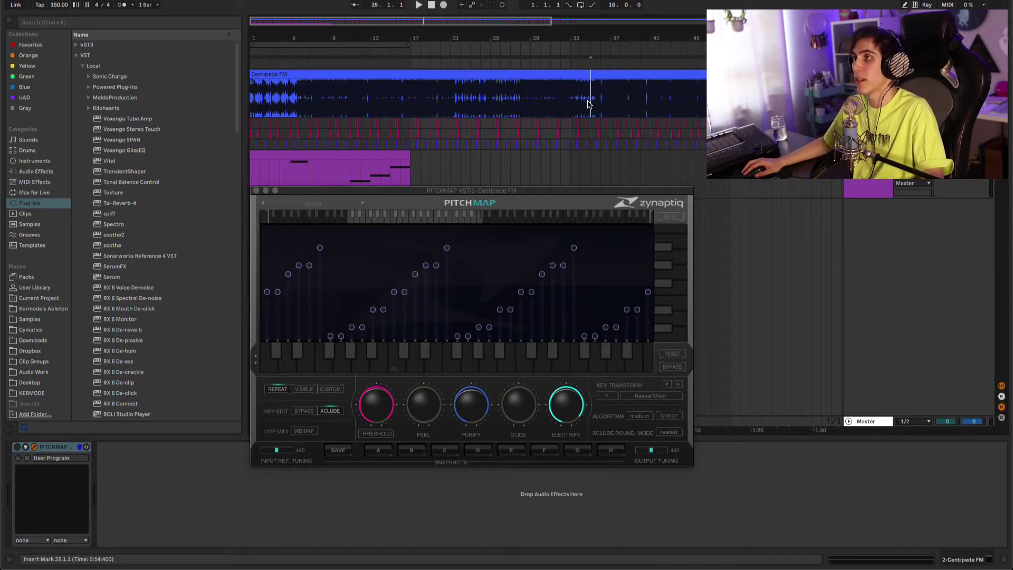
pyautogui.press('space')
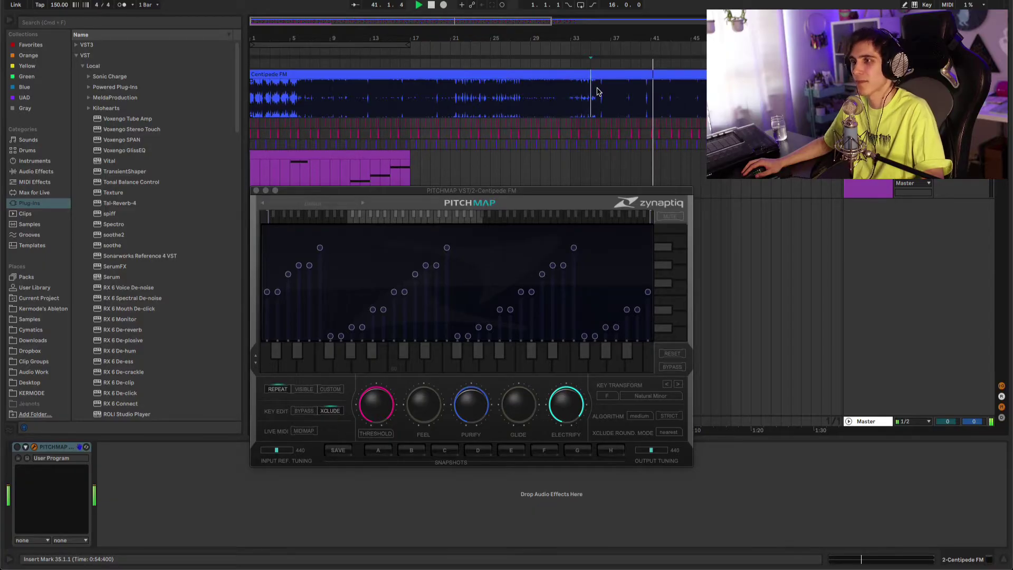
pyautogui.click(393, 355)
pyautogui.press('space')
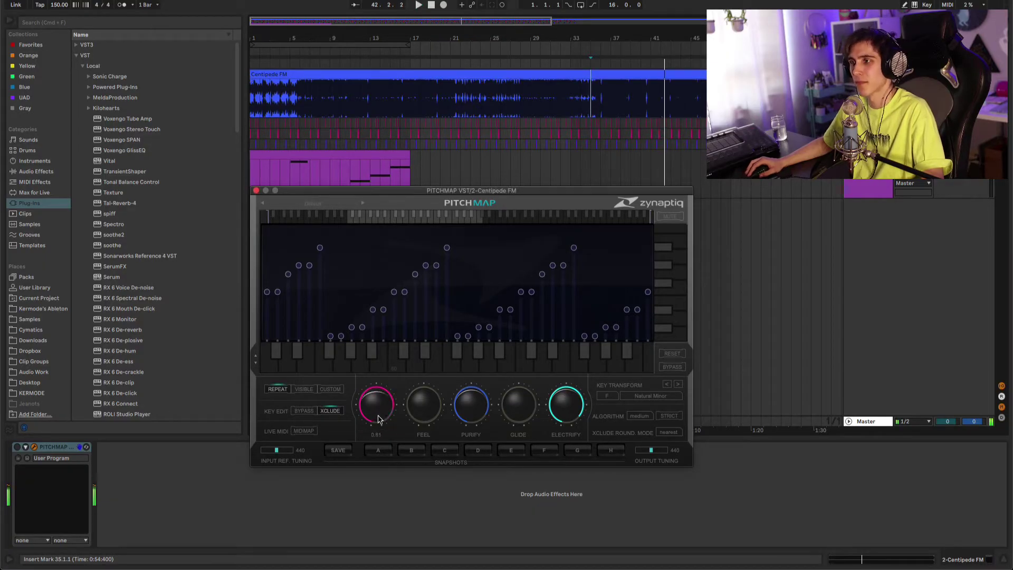
pyautogui.click(17, 448)
pyautogui.press('space')
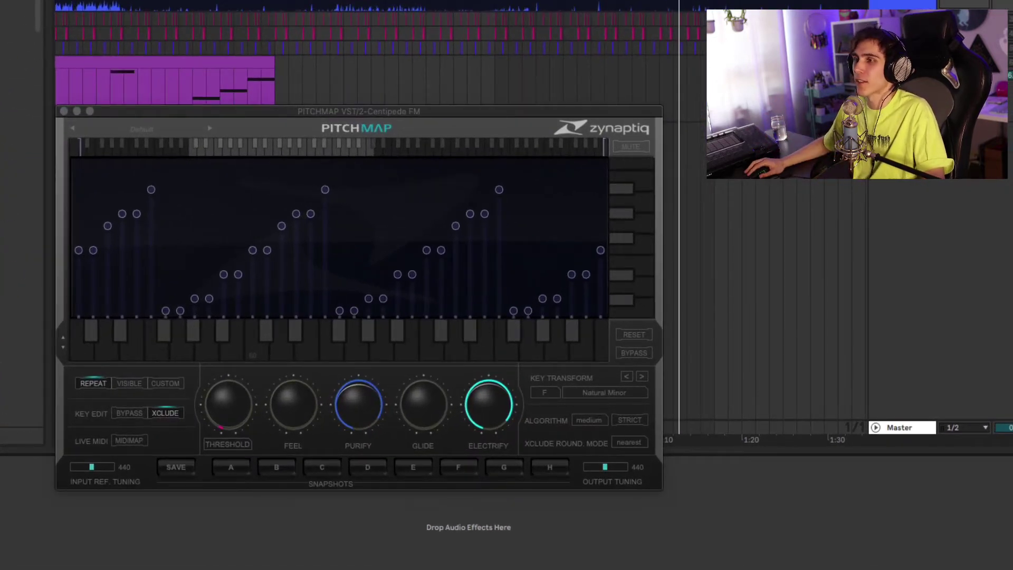
# Set PitchMap's key transform to F with the Natural Minor scale
pyautogui.click(539, 394)
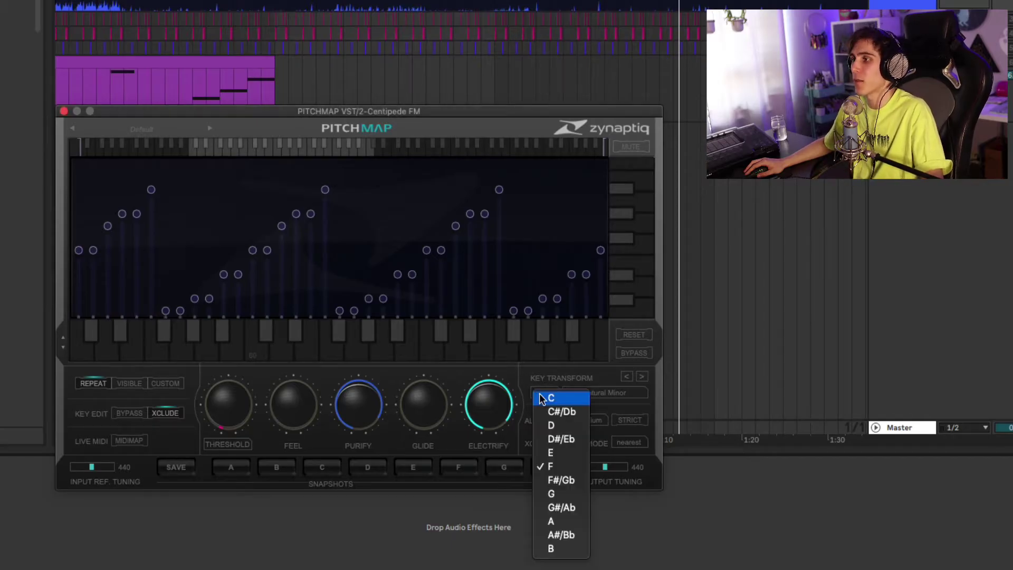
pyautogui.click(560, 467)
pyautogui.click(575, 394)
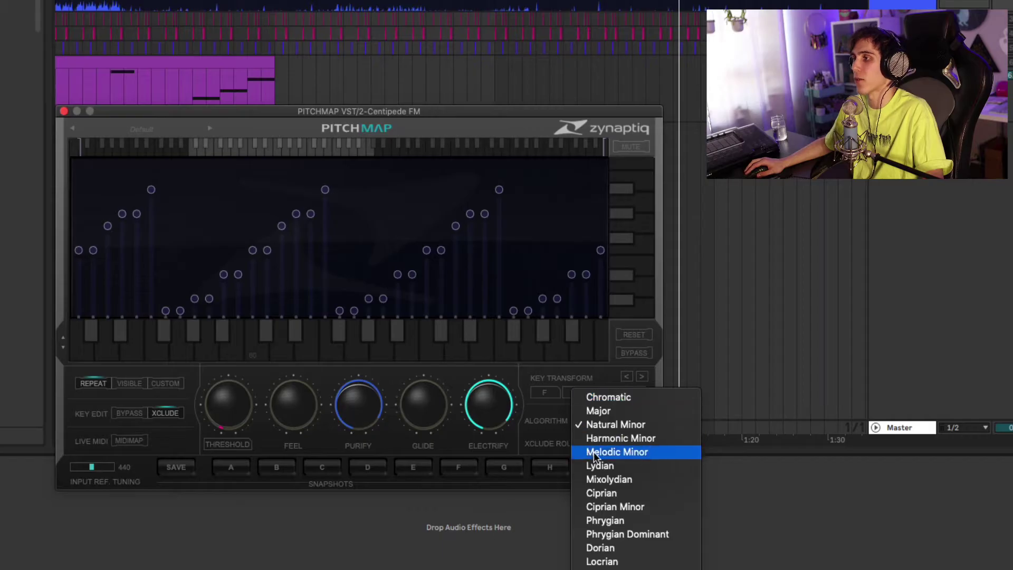
pyautogui.click(591, 424)
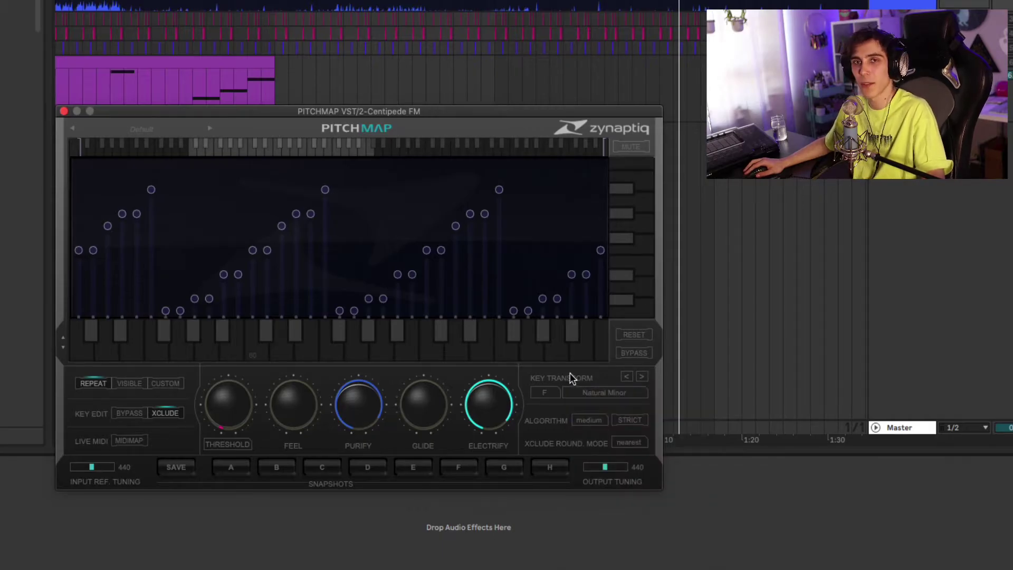
# Try the key transform in A with the Dorian scale
pyautogui.click(546, 395)
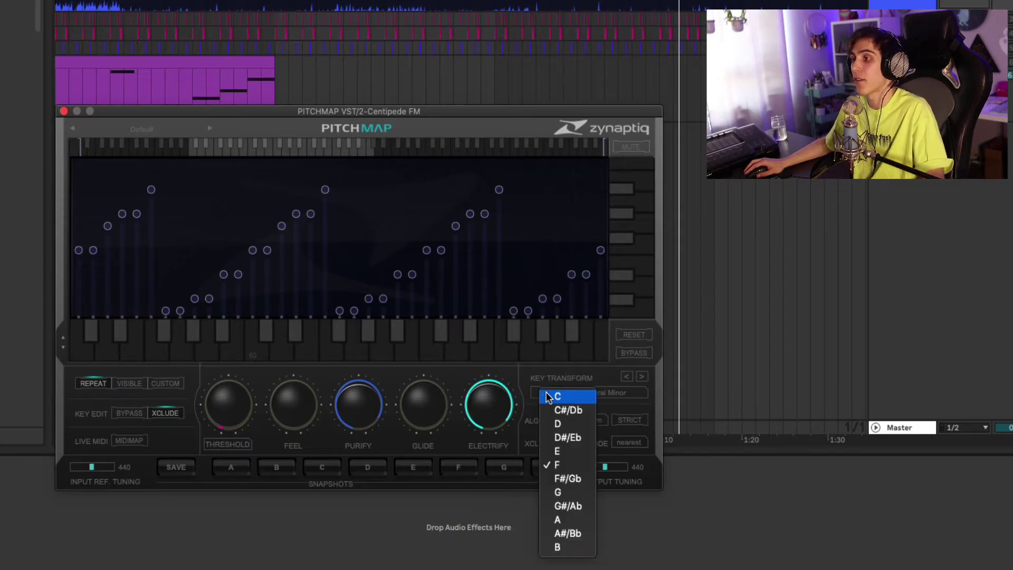
pyautogui.click(558, 519)
pyautogui.click(598, 395)
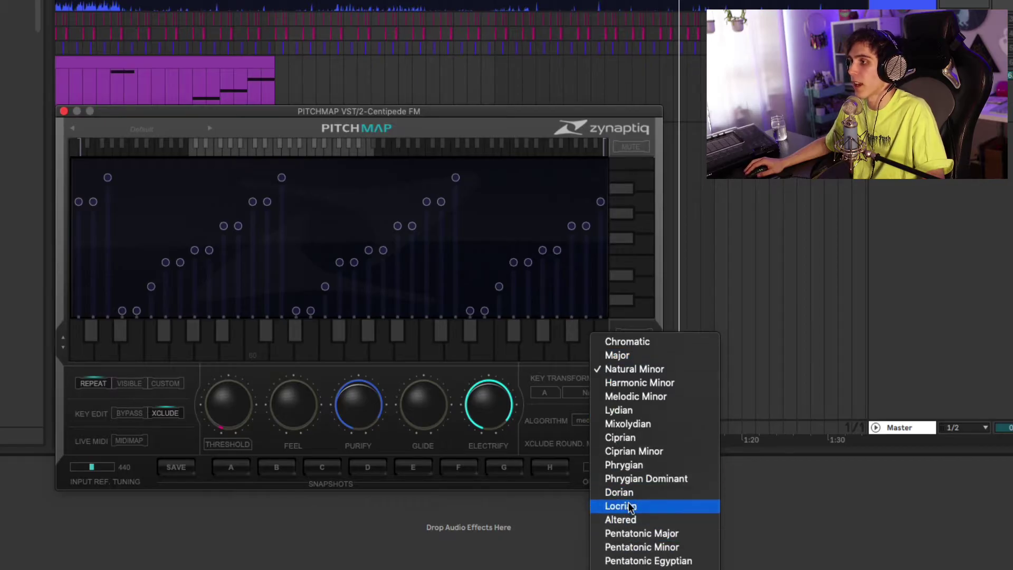
pyautogui.click(625, 492)
# Play the clip and inspect the pitch mapping of a single note in the mapping display
pyautogui.press('space')
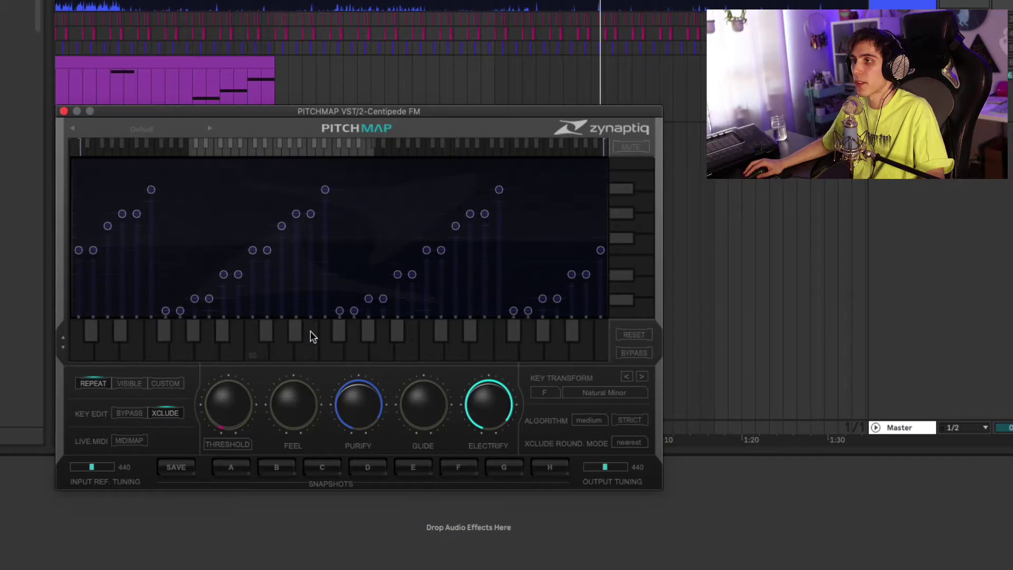
pyautogui.click(312, 215)
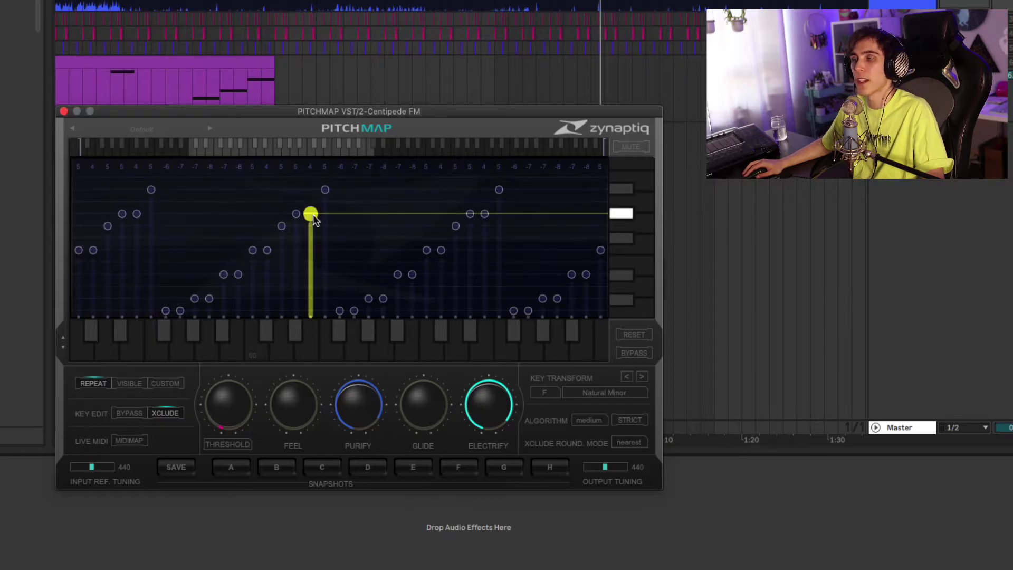
pyautogui.moveTo(315, 221)
pyautogui.mouseDown()
pyautogui.moveTo(312, 190)
pyautogui.moveTo(312, 217)
pyautogui.mouseUp()
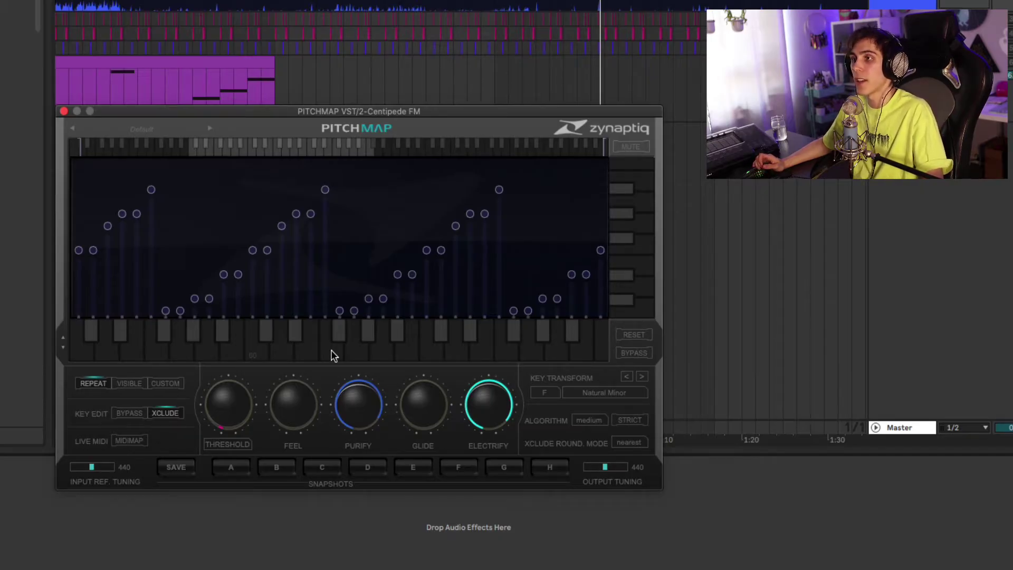
# Sweep the Threshold up to about 0.8 and bring it back down to 0.06
pyautogui.moveTo(474, 411)
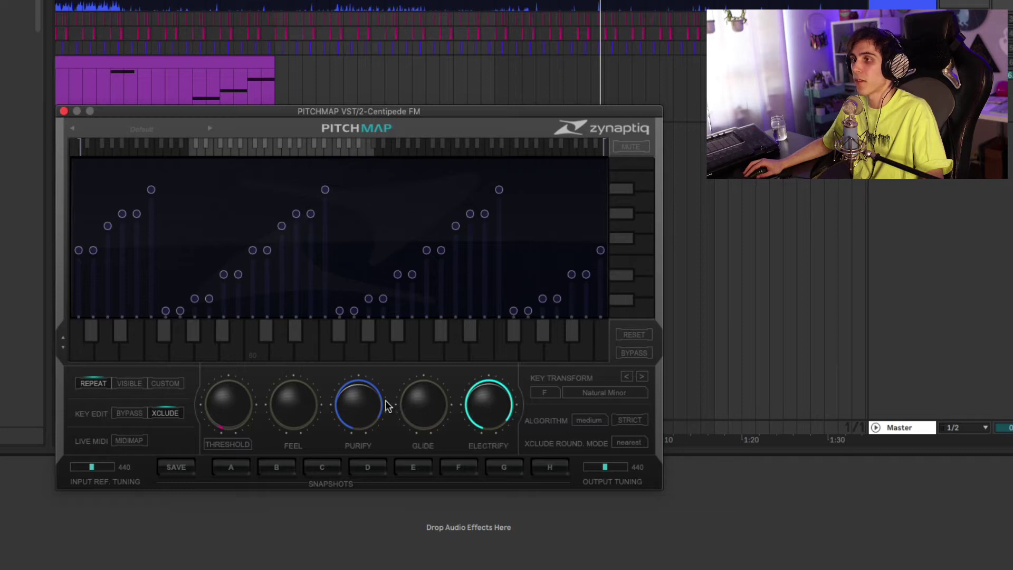
pyautogui.moveTo(232, 413)
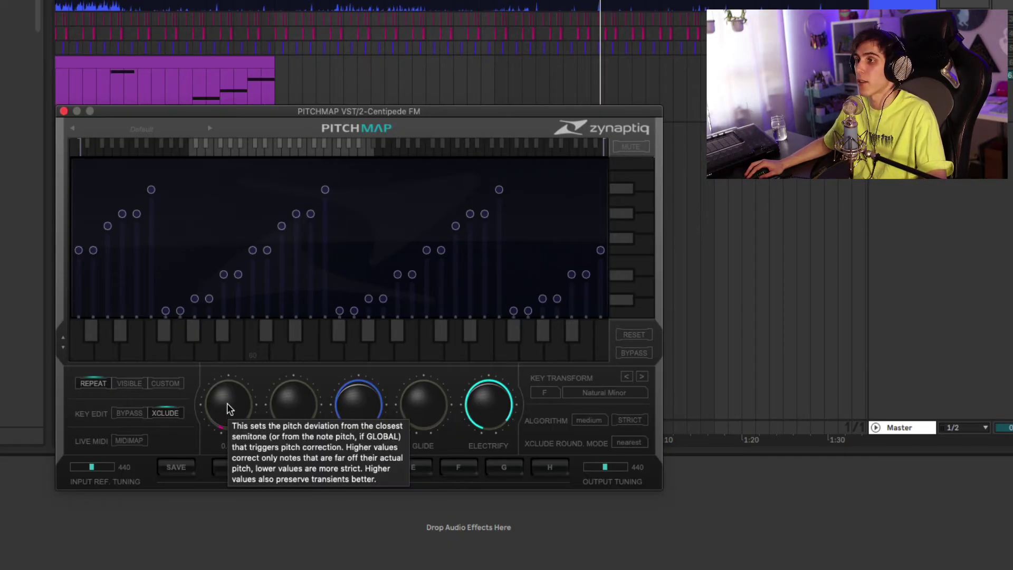
pyautogui.moveTo(225, 415)
pyautogui.mouseDown()
pyautogui.moveTo(227, 378)
pyautogui.moveTo(225, 409)
pyautogui.mouseUp()
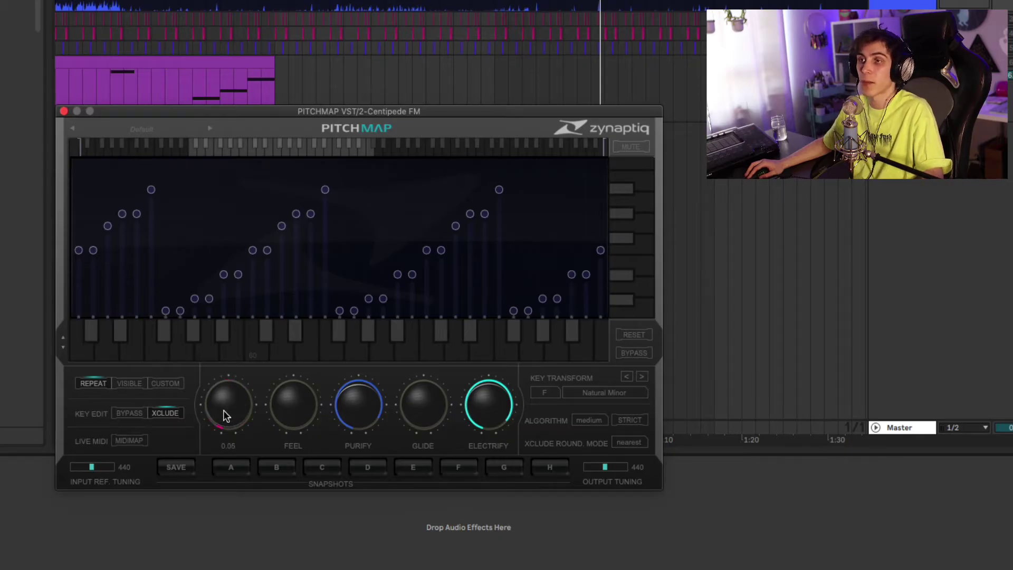
pyautogui.moveTo(224, 409); pyautogui.dragTo(222, 373)
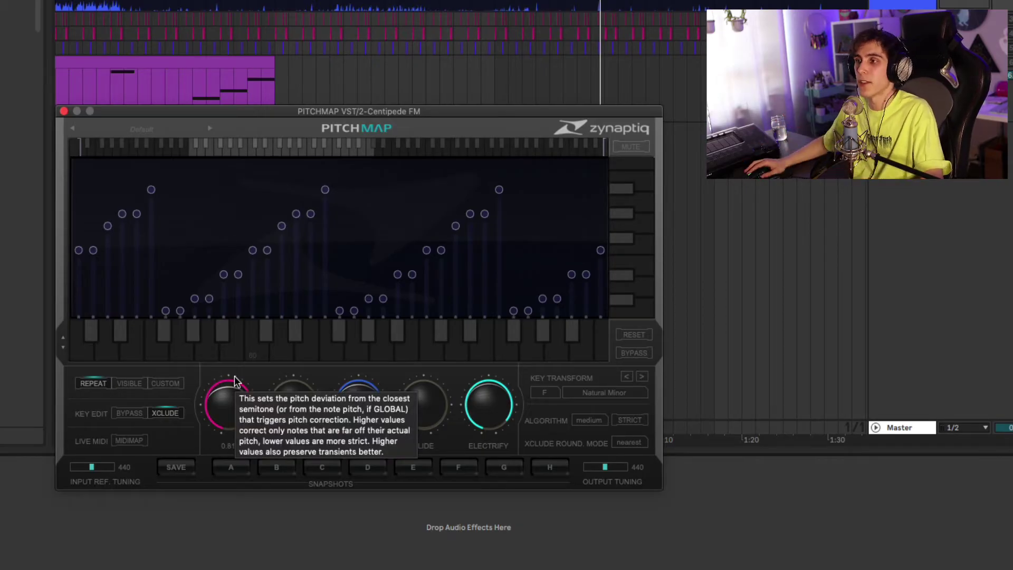
pyautogui.moveTo(226, 390); pyautogui.dragTo(225, 415)
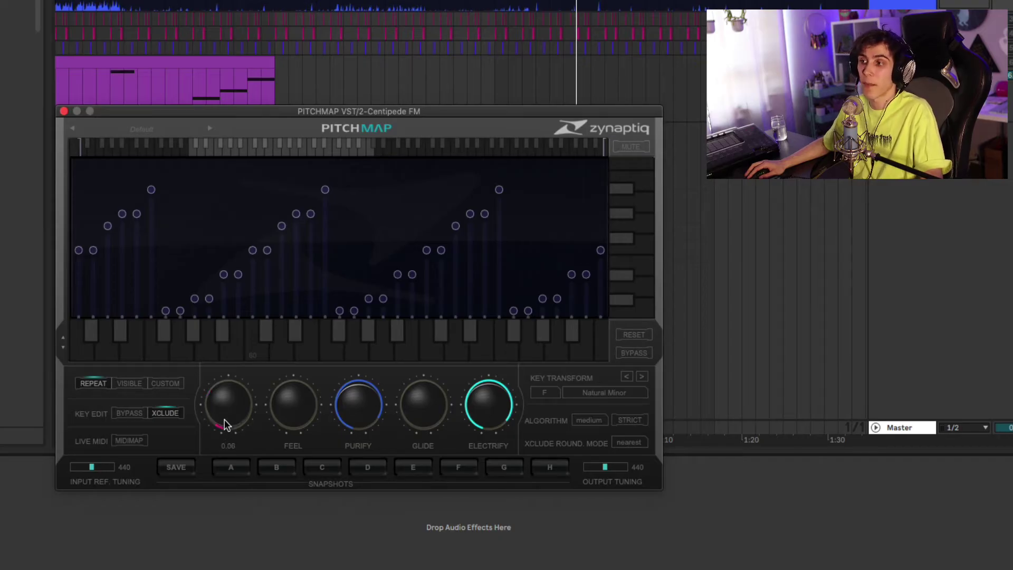
# Lower Electrify to 0.00 and set Purify to 0.67 after sweeping it through its range
pyautogui.moveTo(482, 396); pyautogui.dragTo(491, 458)
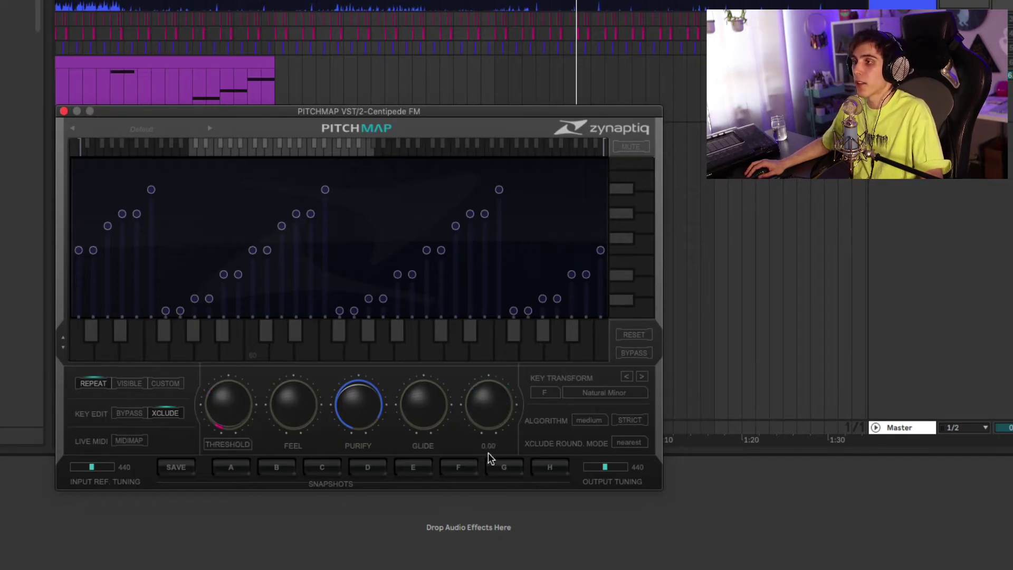
pyautogui.moveTo(355, 401); pyautogui.dragTo(355, 445)
pyautogui.moveTo(365, 402); pyautogui.dragTo(355, 334)
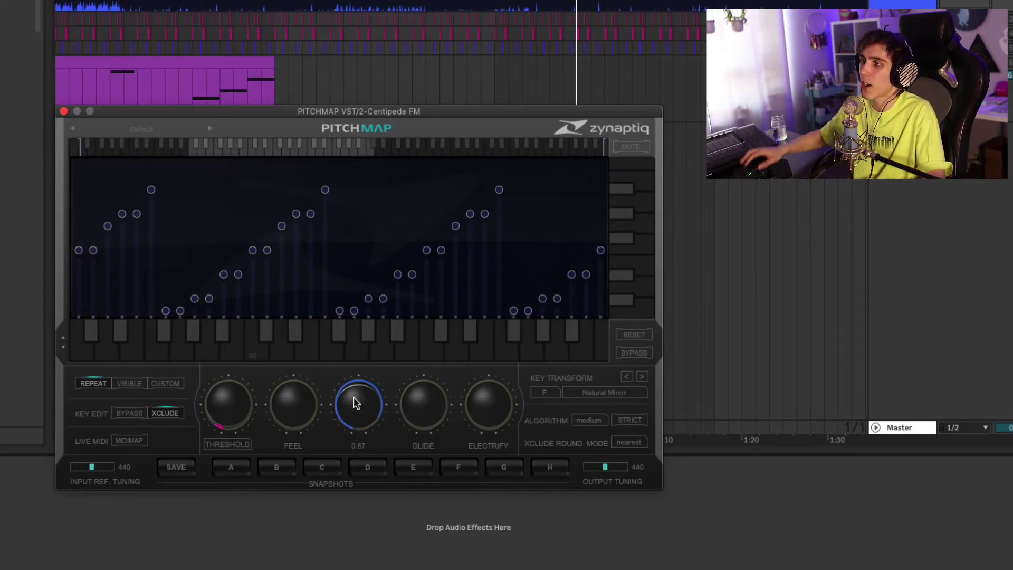
# Play the clip while sweeping Purify up to 1.00, and ease it back slightly below maximum
pyautogui.press('space')
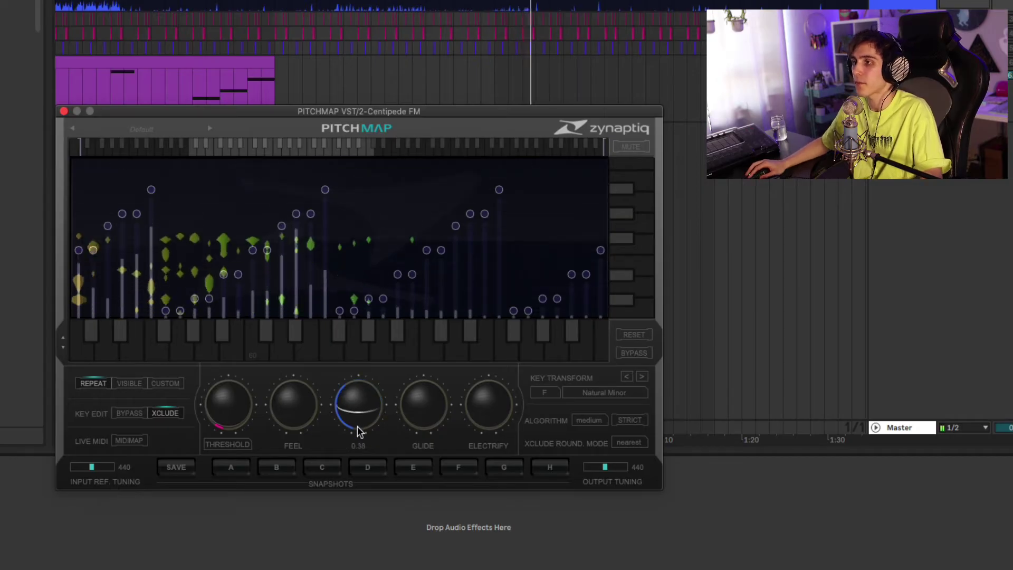
pyautogui.moveTo(357, 411)
pyautogui.mouseDown()
pyautogui.moveTo(360, 431)
pyautogui.moveTo(358, 404)
pyautogui.mouseUp()
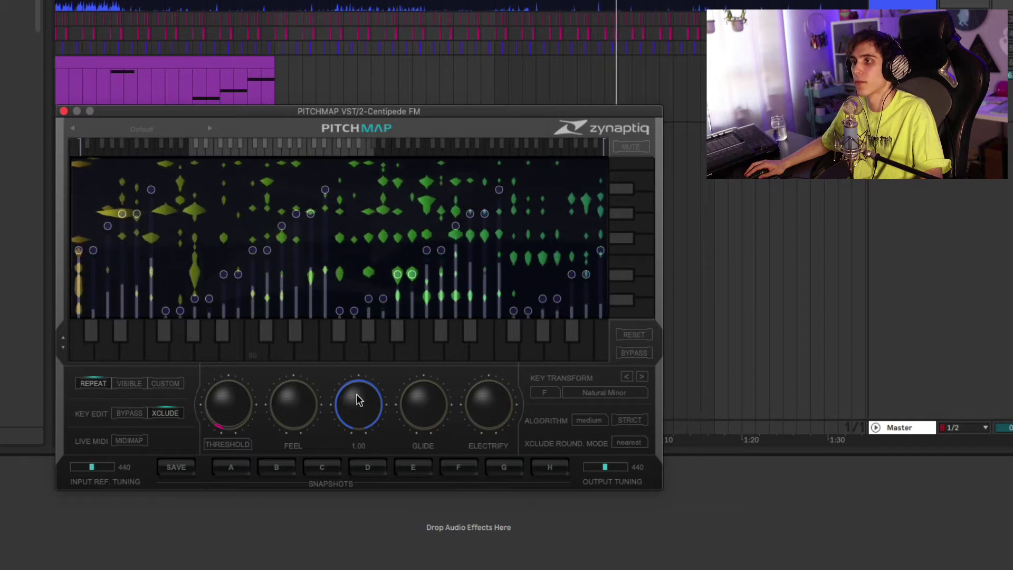
pyautogui.press('space')
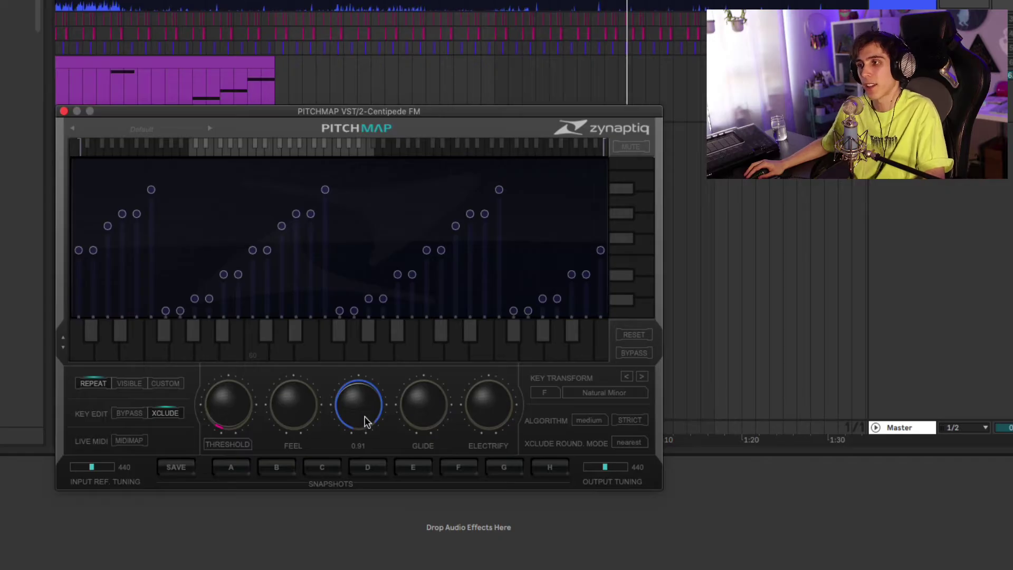
pyautogui.moveTo(367, 422); pyautogui.dragTo(363, 412)
pyautogui.press('space')
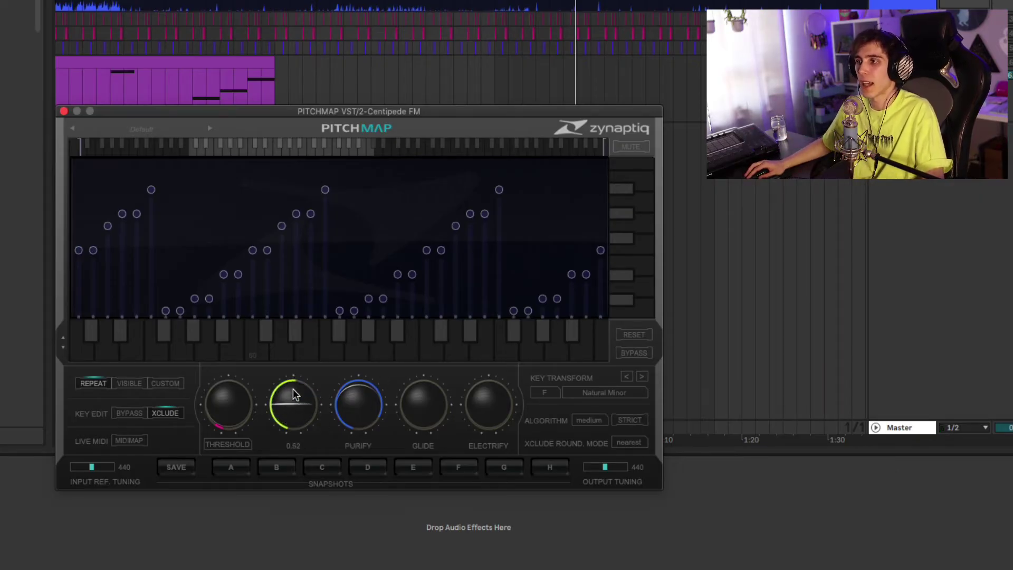
# Audition Feel from its minimum up to 1.00 during playback and settle it at 0.07
pyautogui.moveTo(295, 401)
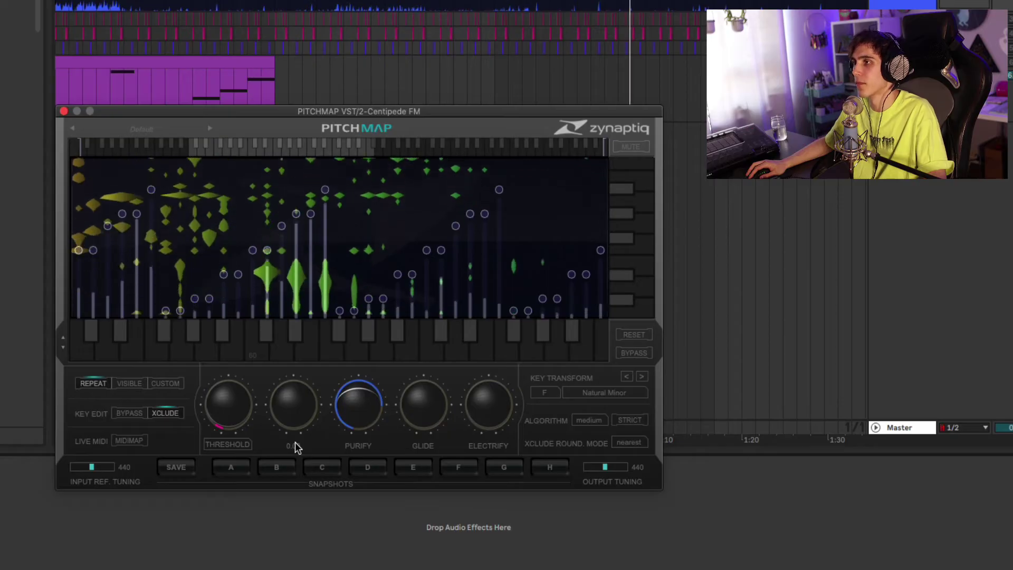
pyautogui.moveTo(294, 441); pyautogui.dragTo(296, 409)
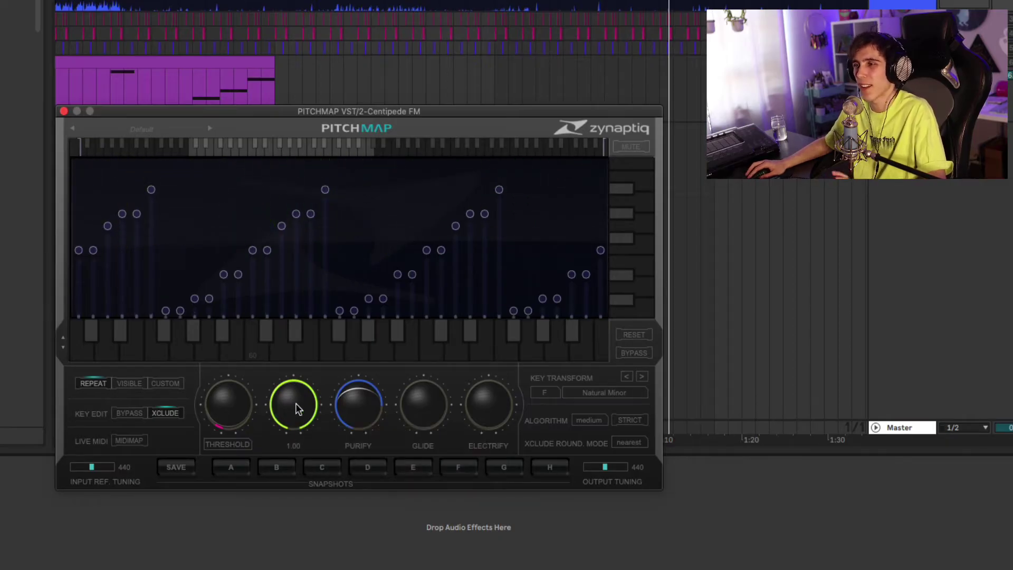
pyautogui.moveTo(297, 410); pyautogui.dragTo(294, 419)
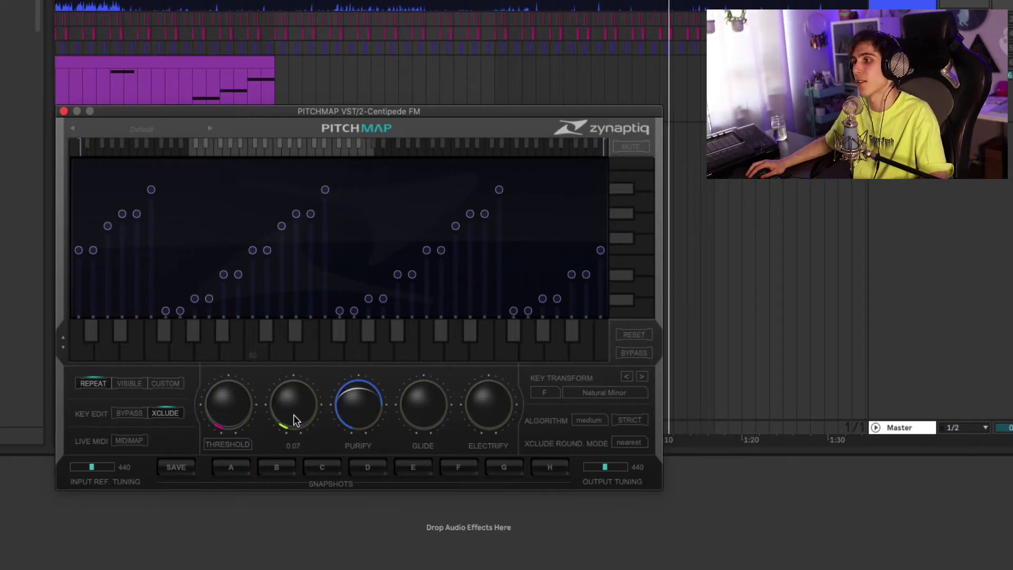
# Play the clip to audition Glide at 0.75 and return it to its minimum
pyautogui.press('space')
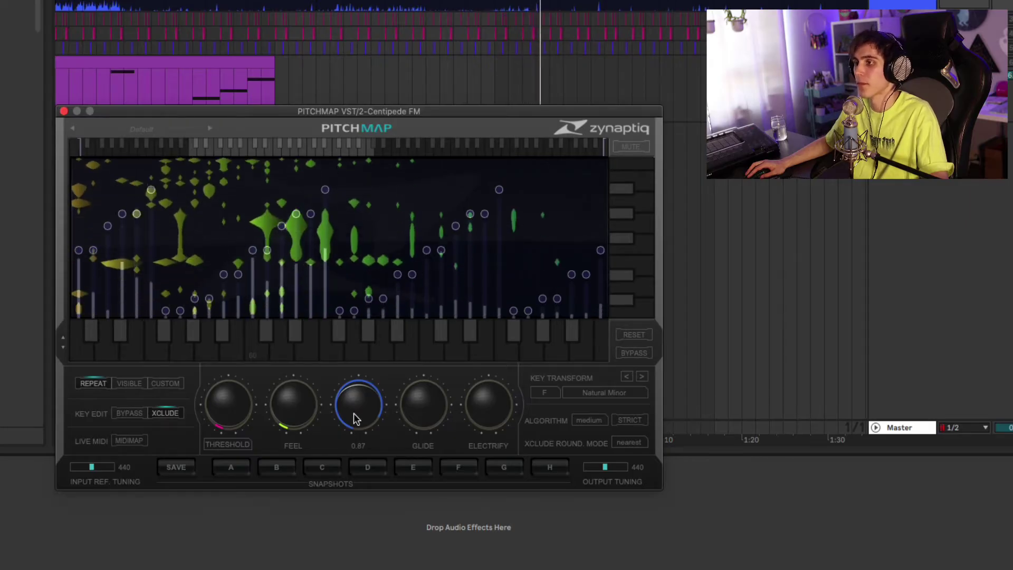
pyautogui.moveTo(420, 414); pyautogui.dragTo(419, 404)
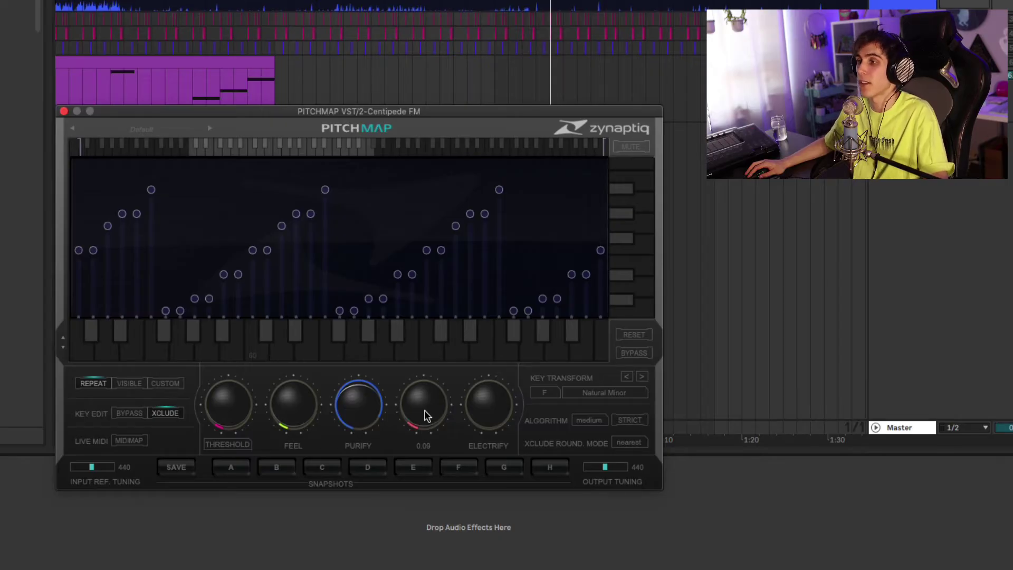
pyautogui.moveTo(427, 416); pyautogui.dragTo(424, 377)
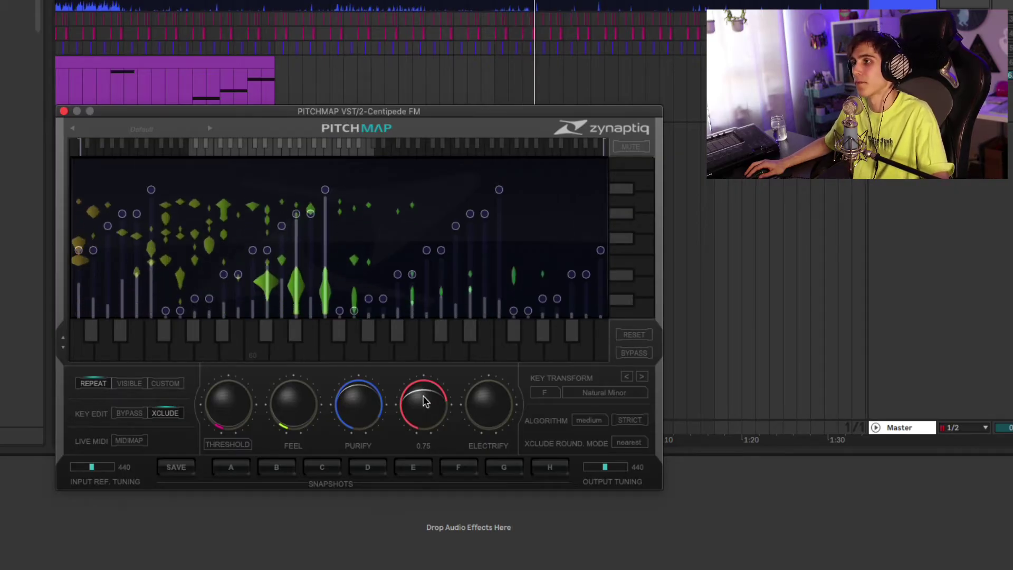
pyautogui.moveTo(425, 402); pyautogui.dragTo(427, 428)
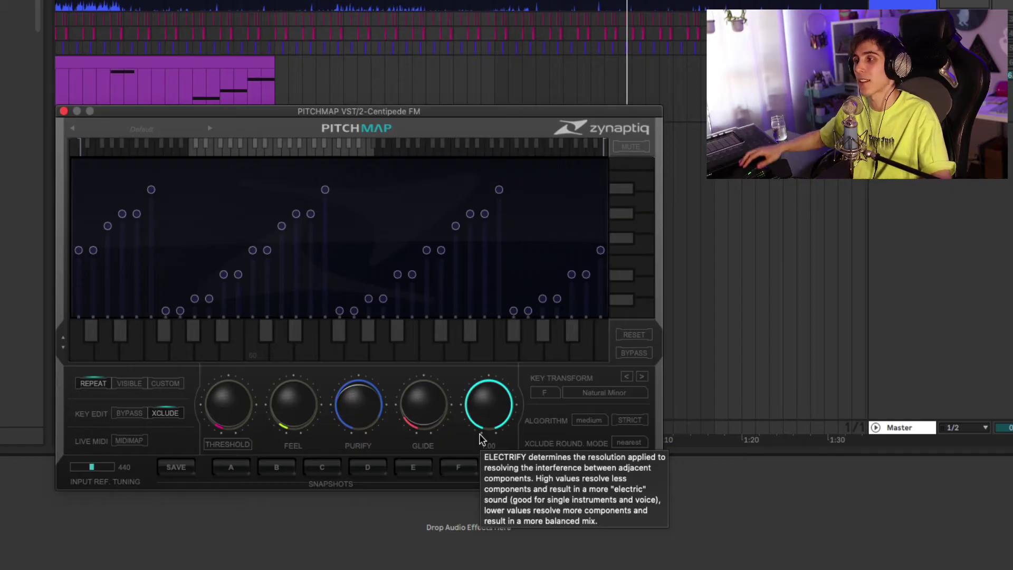
pyautogui.moveTo(435, 415); pyautogui.dragTo(434, 425)
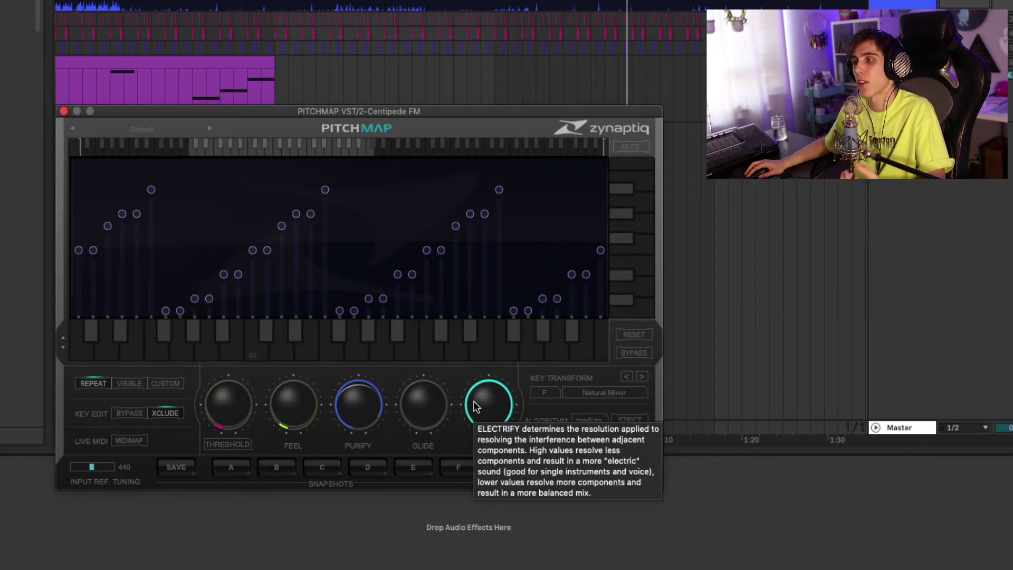
# Audition the clip with Electrify at 1.00 and reduce it to about 0.93 during playback
pyautogui.press('space')
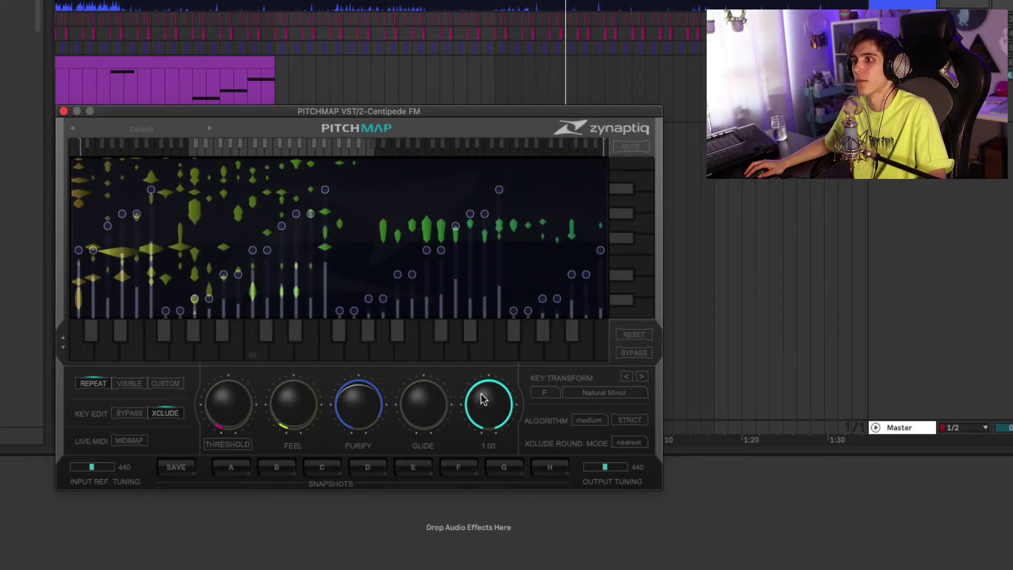
pyautogui.press('space')
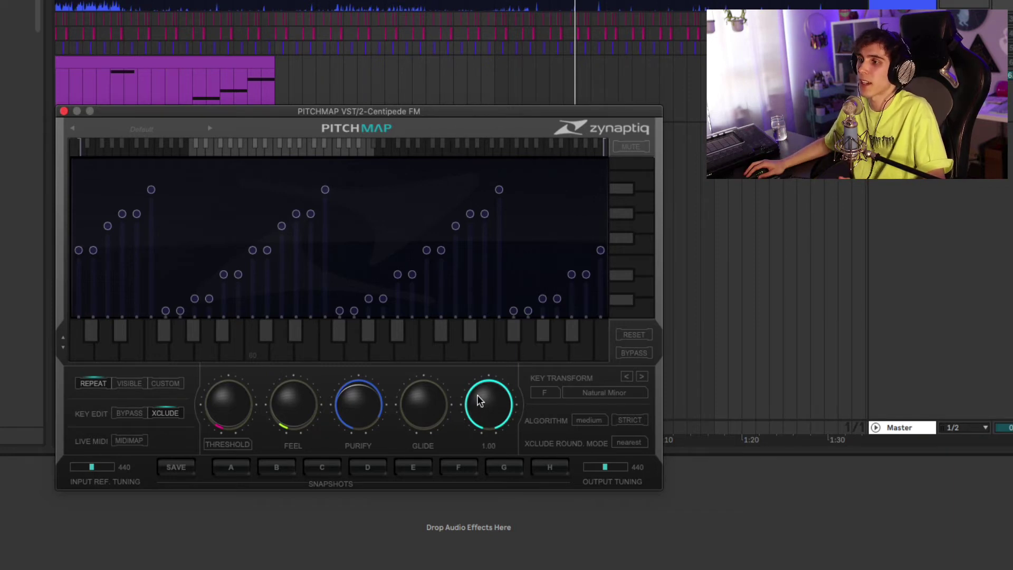
pyautogui.scroll(1, 480, 401)
pyautogui.press('space')
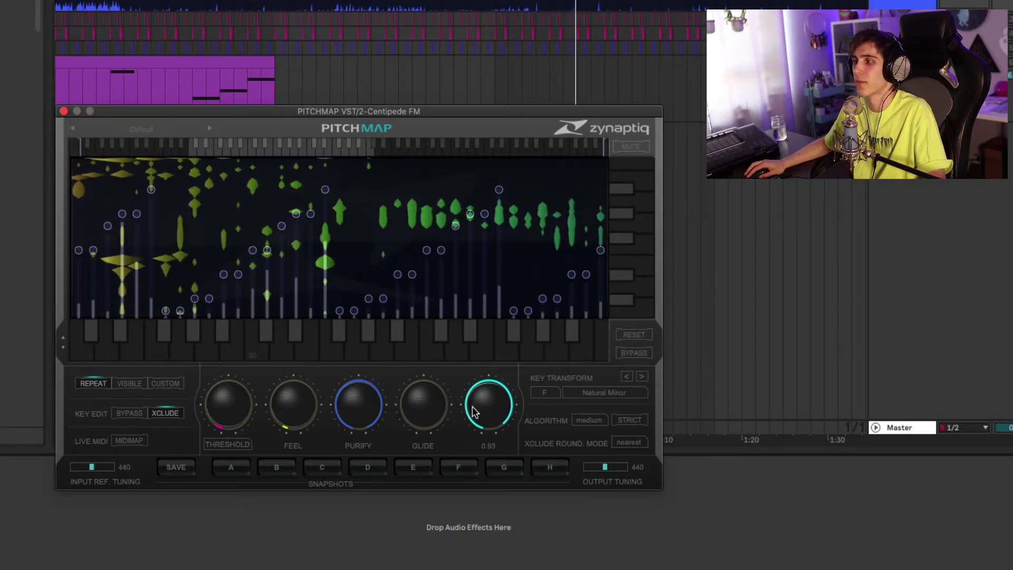
pyautogui.scroll(-5, 474, 411)
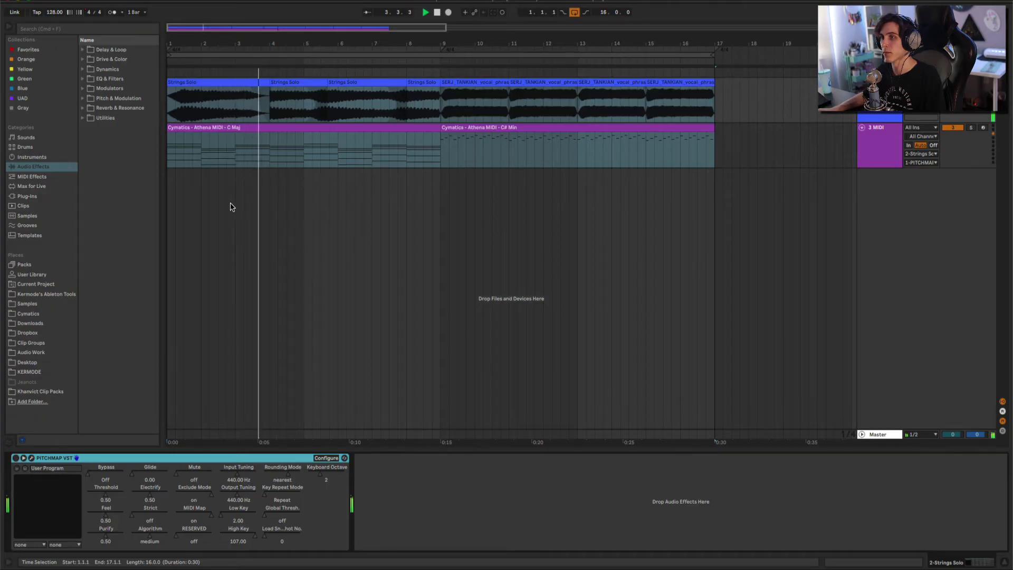
# Stop the playback, return to the start of the arrangement, and turn PitchMap back on
pyautogui.click(485, 82)
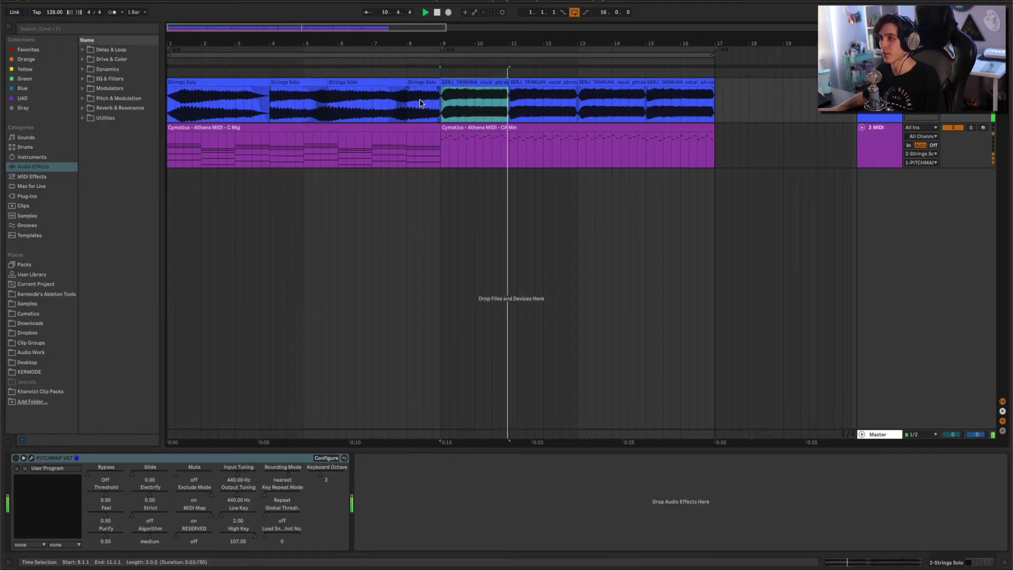
pyautogui.press('space')
pyautogui.press('Home')
pyautogui.click(15, 459)
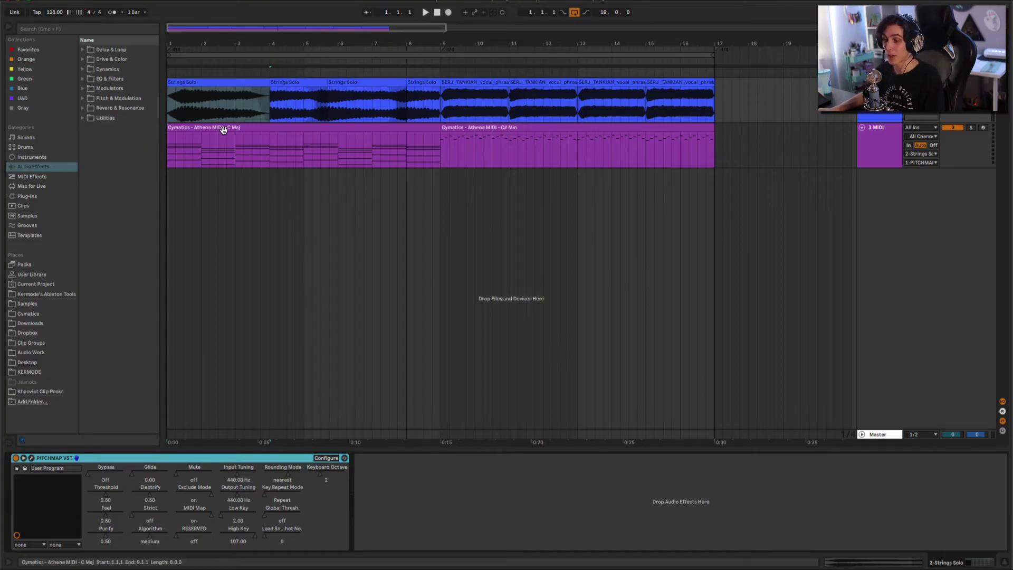
pyautogui.press('Right')
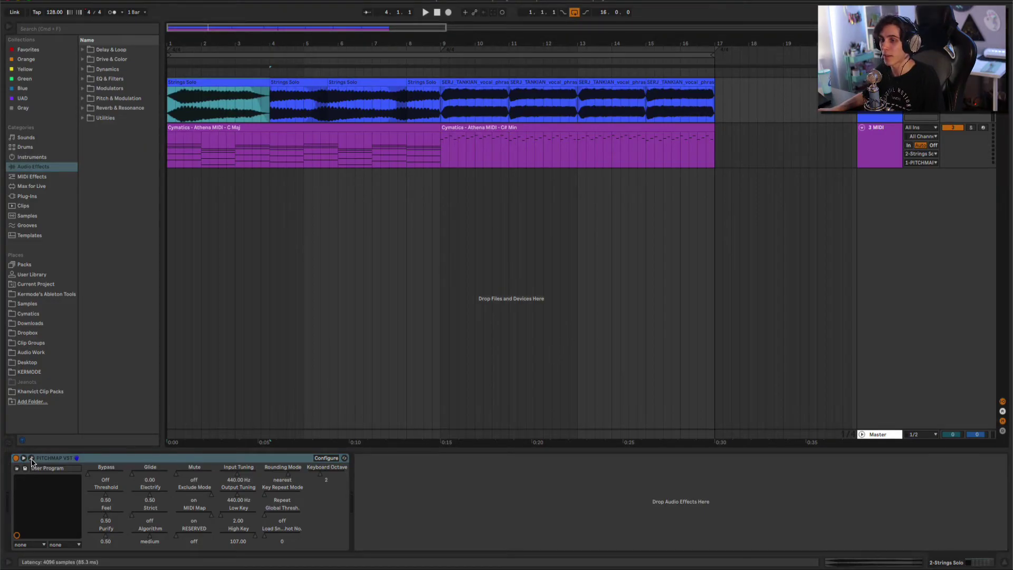
# Play the arrangement through PitchMap with Threshold at 0.16, Feel at 0.07, Purify at 0.93 and Electrify at 0.00
pyautogui.click(32, 459)
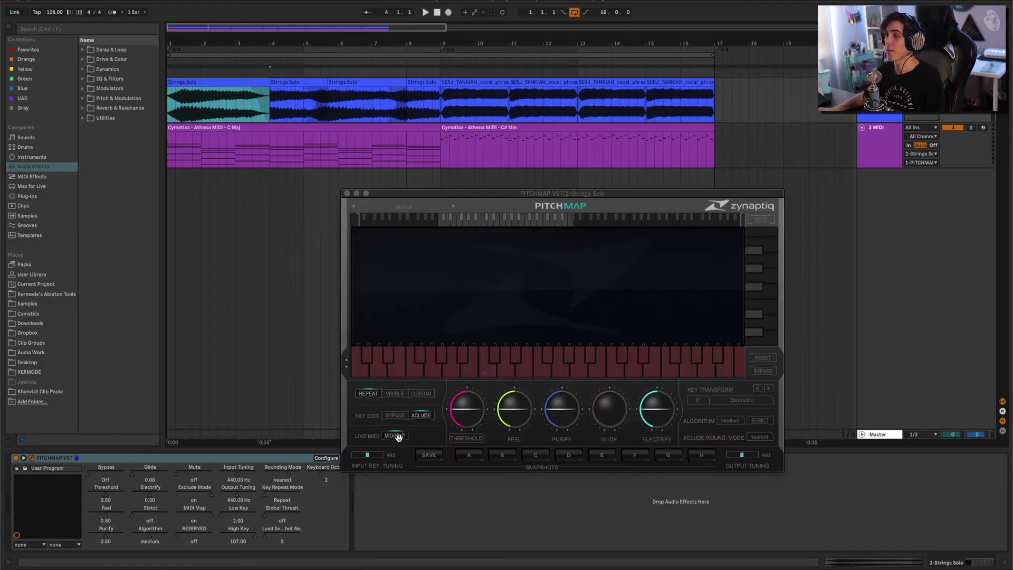
pyautogui.press('space')
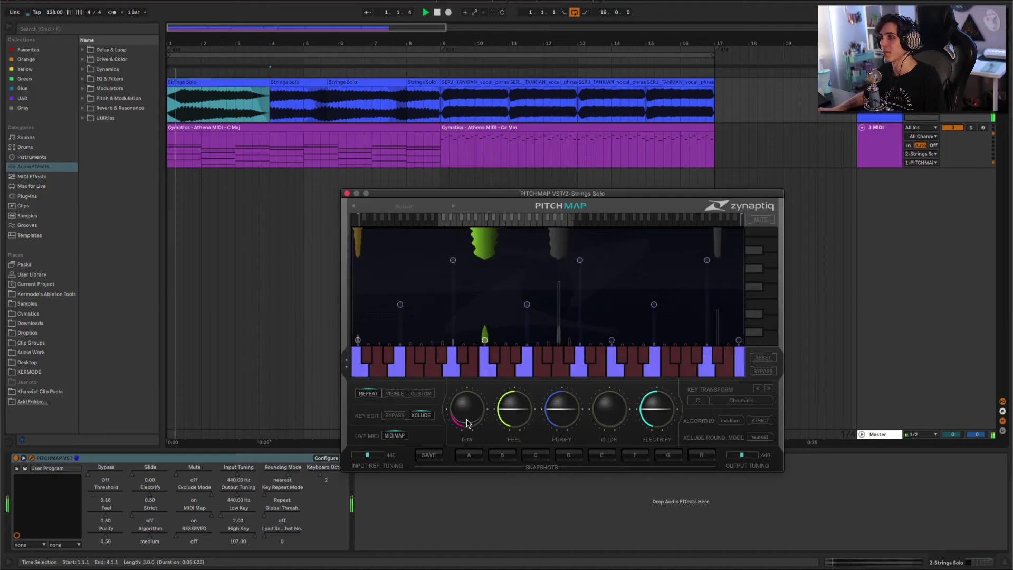
pyautogui.moveTo(467, 408); pyautogui.dragTo(560, 406)
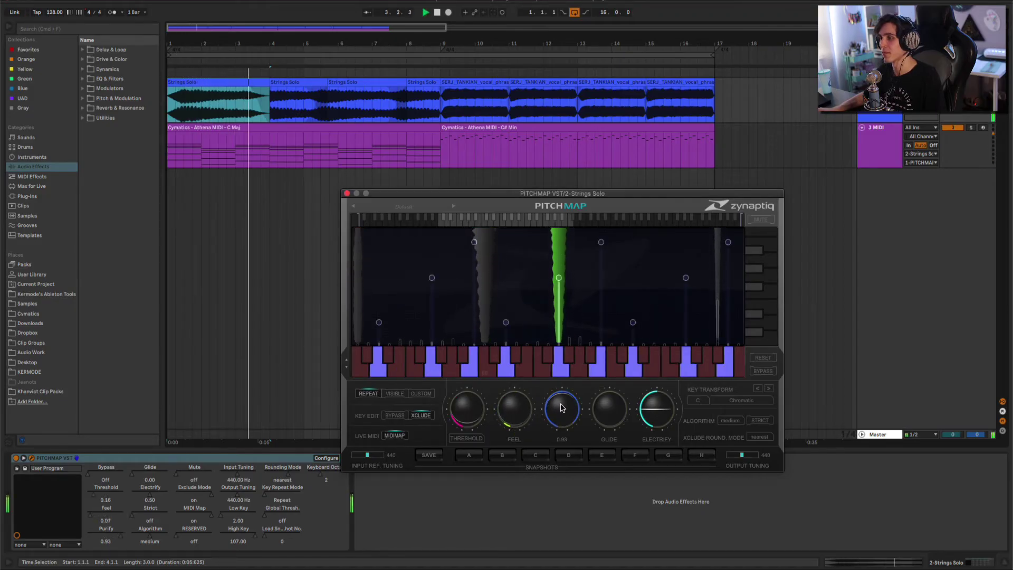
pyautogui.moveTo(656, 409); pyautogui.dragTo(658, 429)
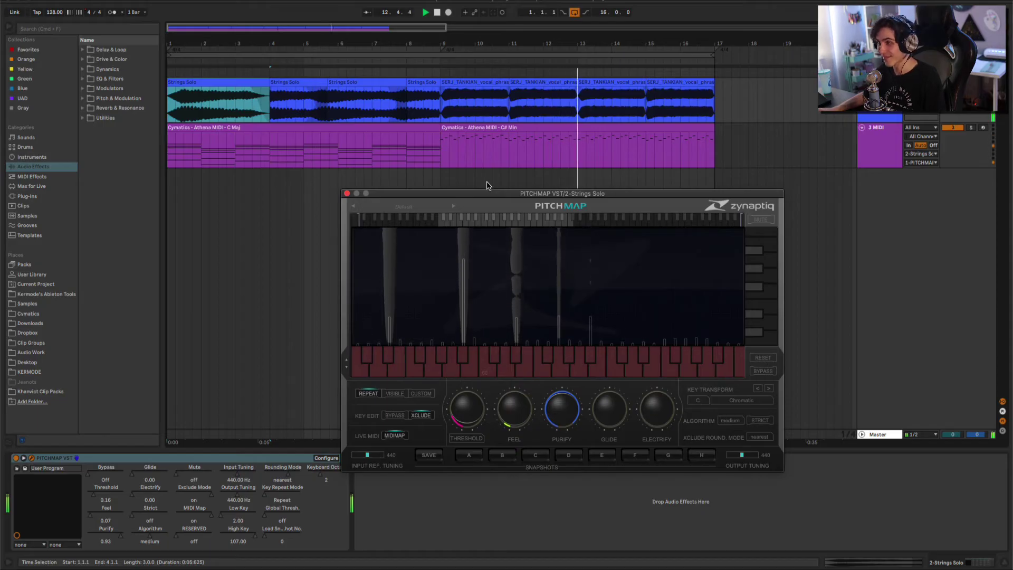
pyautogui.press('space')
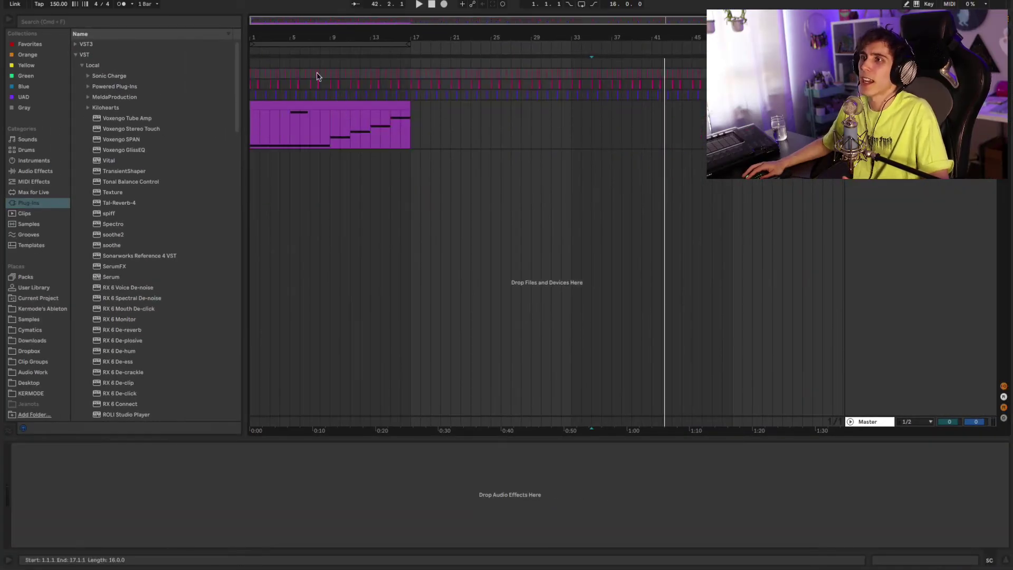
# Select the 16-bar MIDI clip on the Em Penta track and open its notes
pyautogui.moveTo(274, 40); pyautogui.dragTo(272, 47)
pyautogui.click(292, 107)
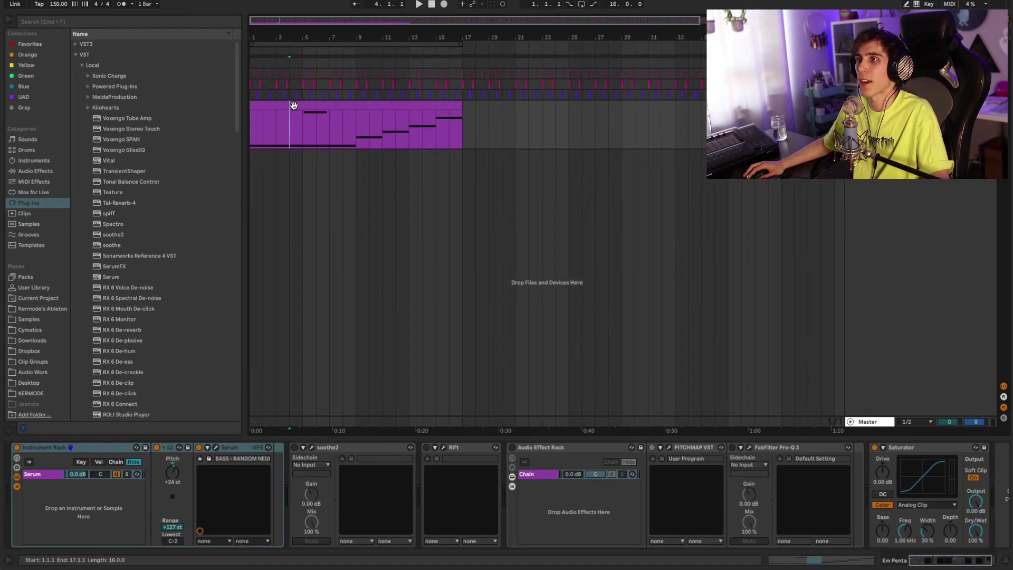
pyautogui.click(293, 106)
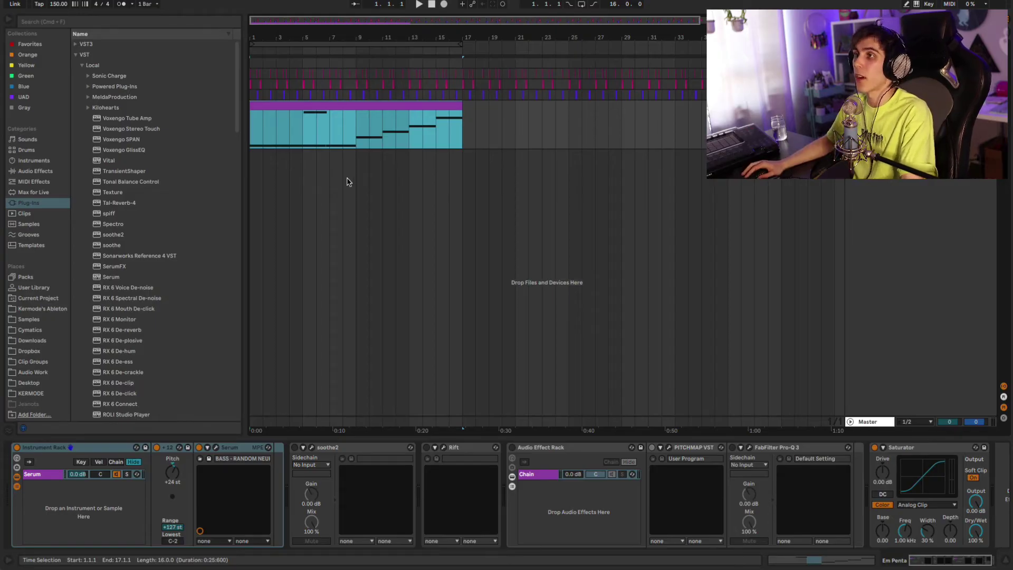
pyautogui.doubleClick(356, 114)
pyautogui.click(298, 155)
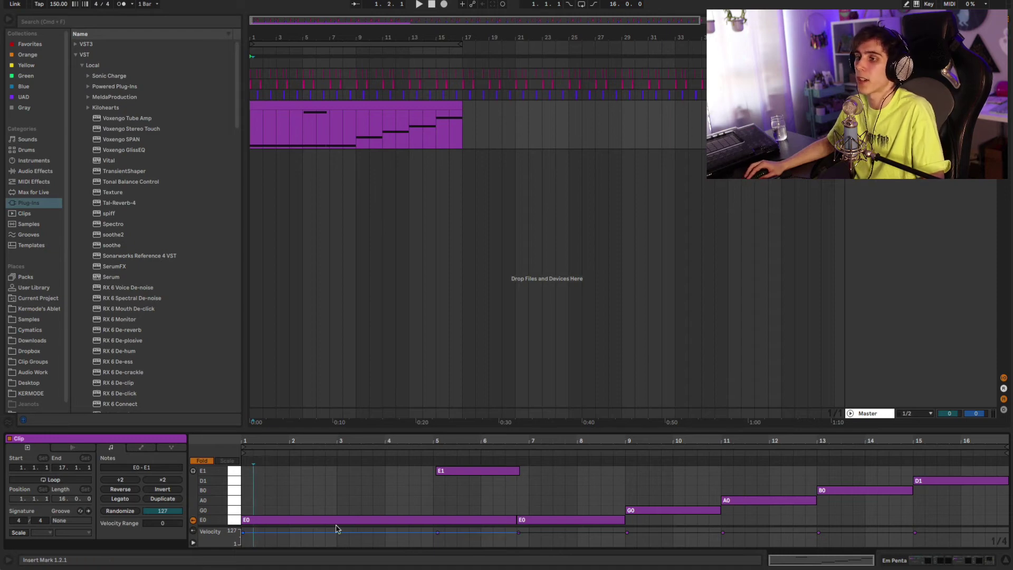
# Go through the clip's pitches one by one on the piano roll: E0, G0, A0, B0, D1 and E1
pyautogui.click(233, 521)
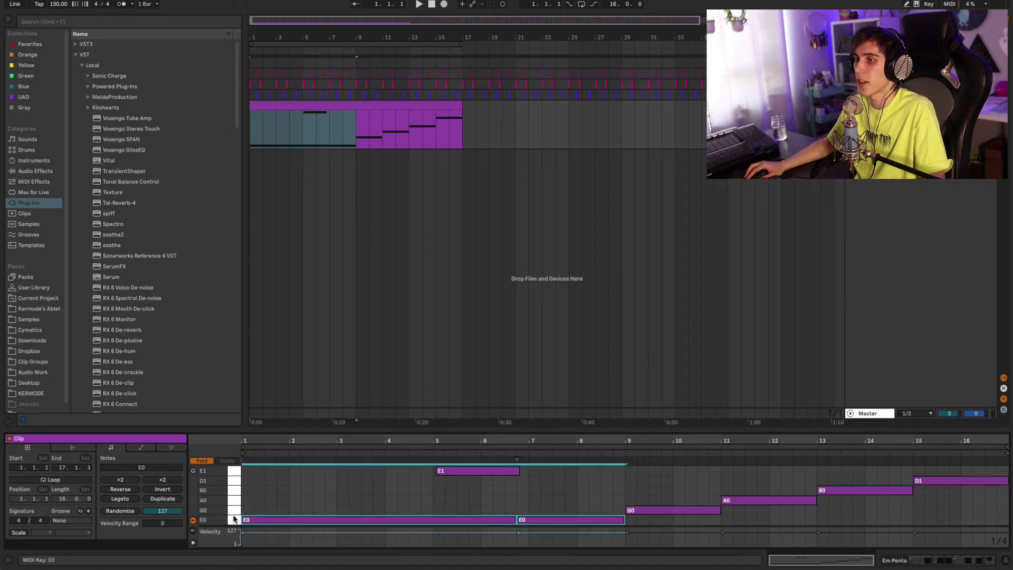
pyautogui.click(234, 509)
pyautogui.click(233, 500)
pyautogui.click(234, 490)
pyautogui.click(234, 481)
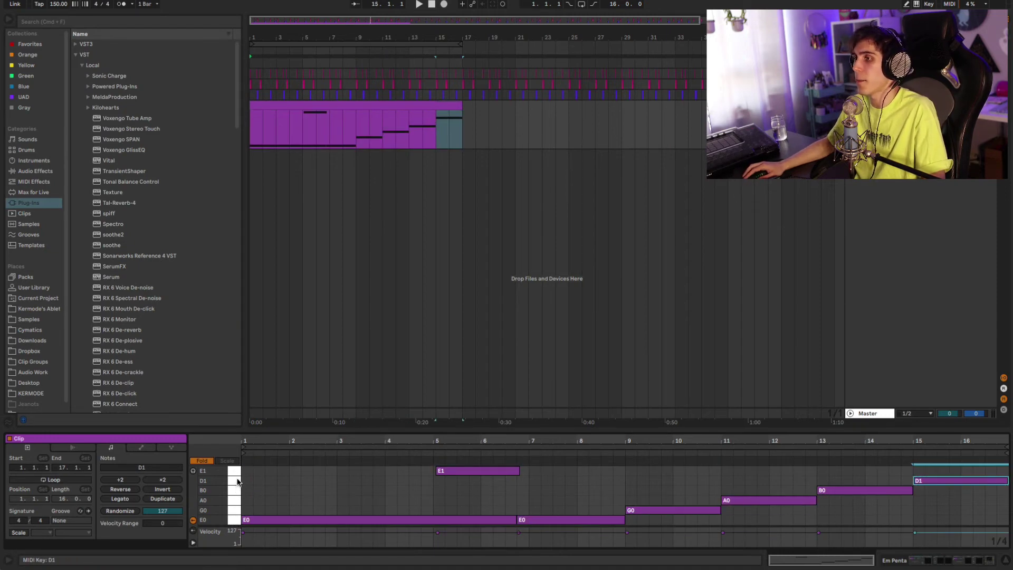
pyautogui.click(235, 471)
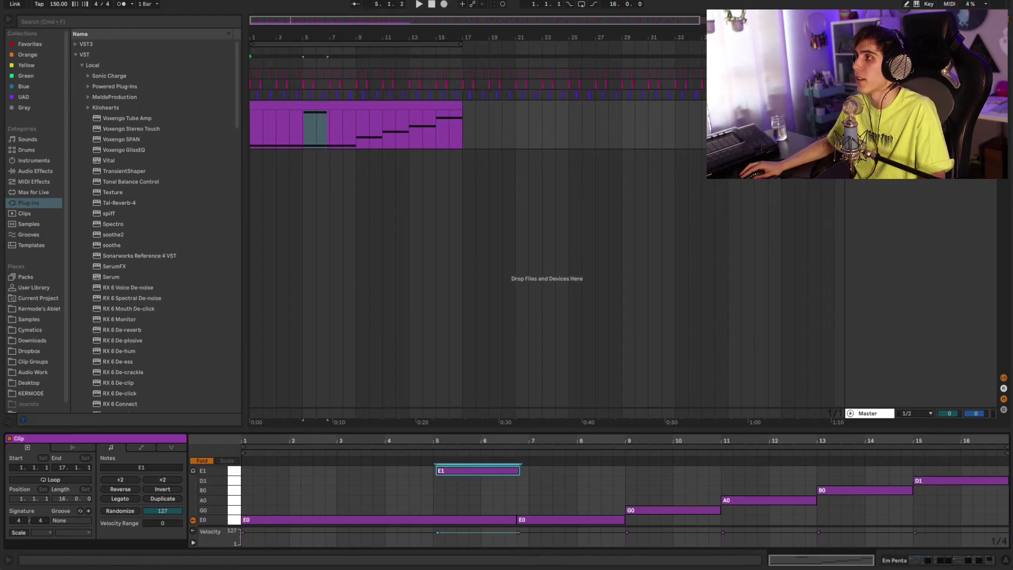
# Return to the Em Penta track's device chain and open the Serum bass patch
pyautogui.click(411, 108)
pyautogui.hotkey('shift', 'Tab')
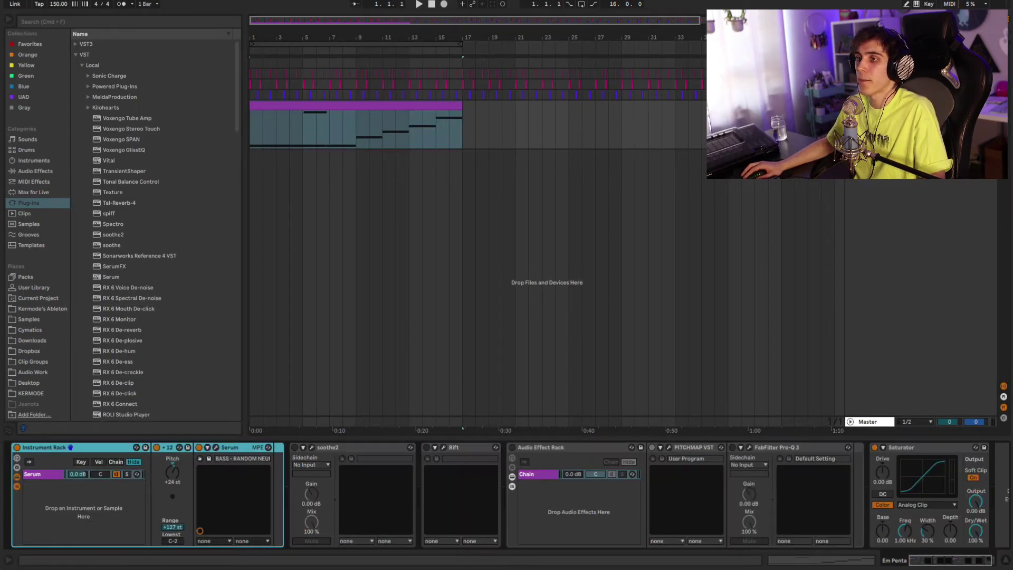
pyautogui.click(215, 447)
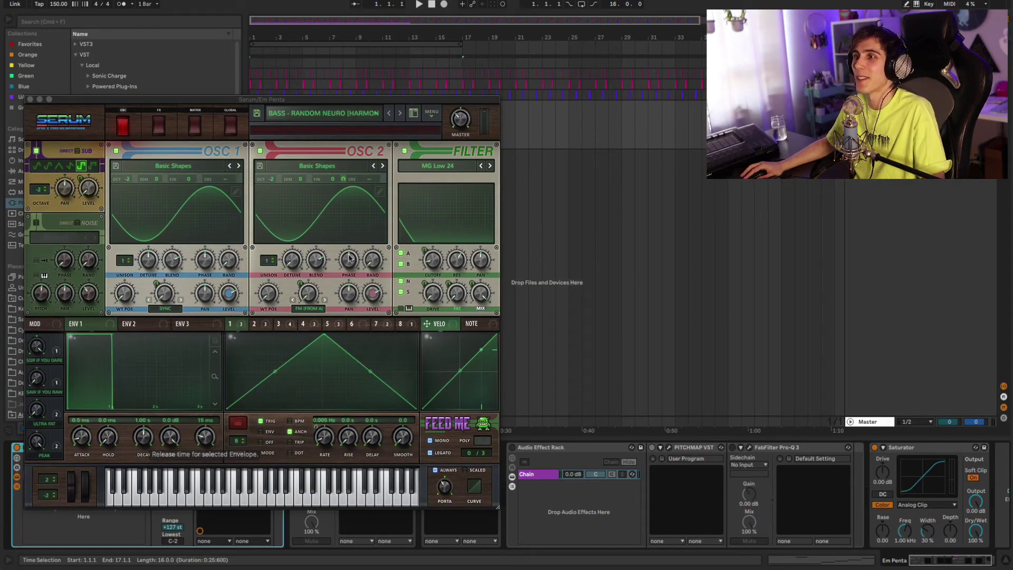
pyautogui.moveTo(252, 100); pyautogui.dragTo(276, 109)
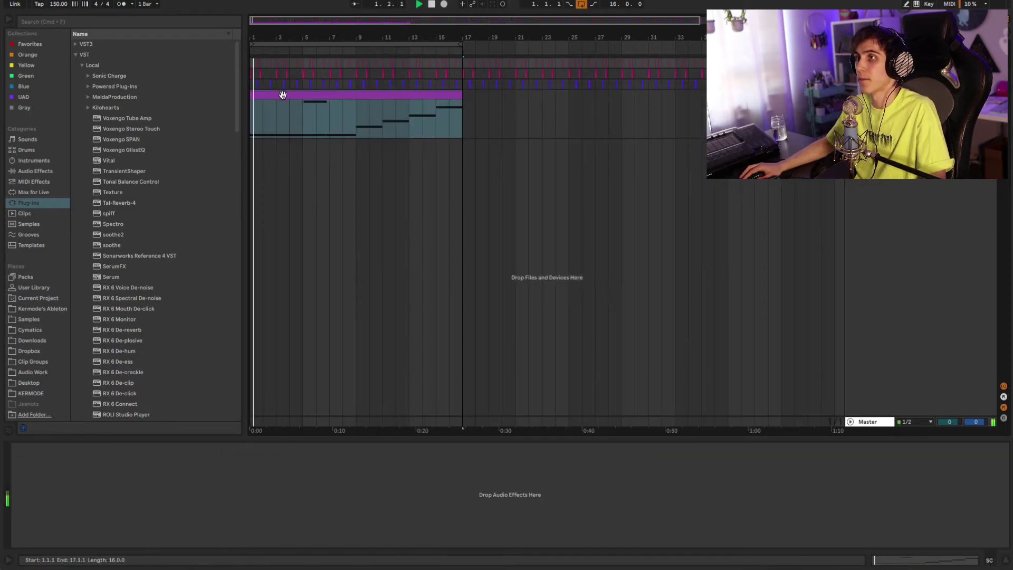
# Audition the clip with the Serum window open, place the insert marker at bar 11, and stop playback
pyautogui.click(282, 94)
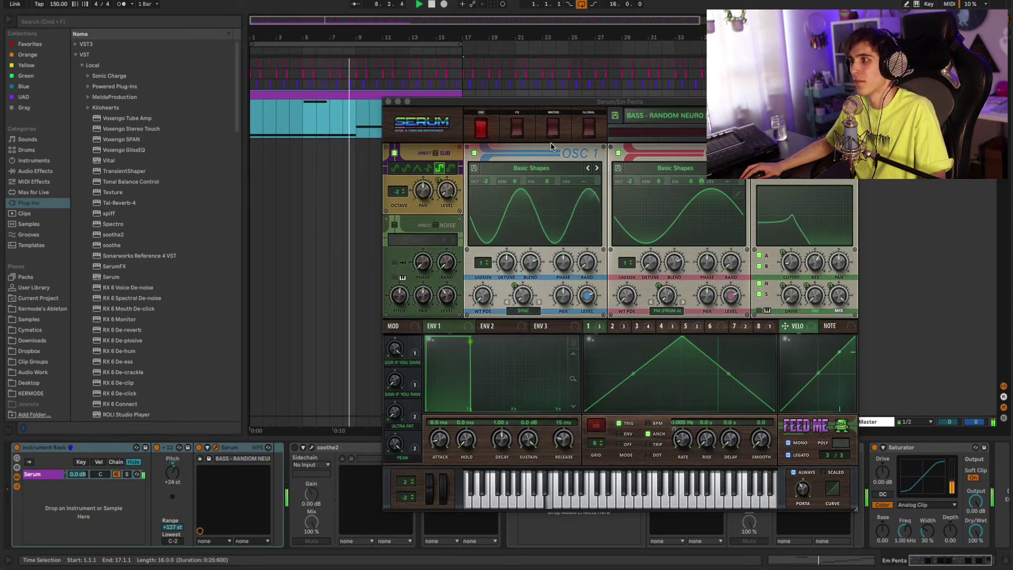
pyautogui.click(382, 114)
pyautogui.press('space')
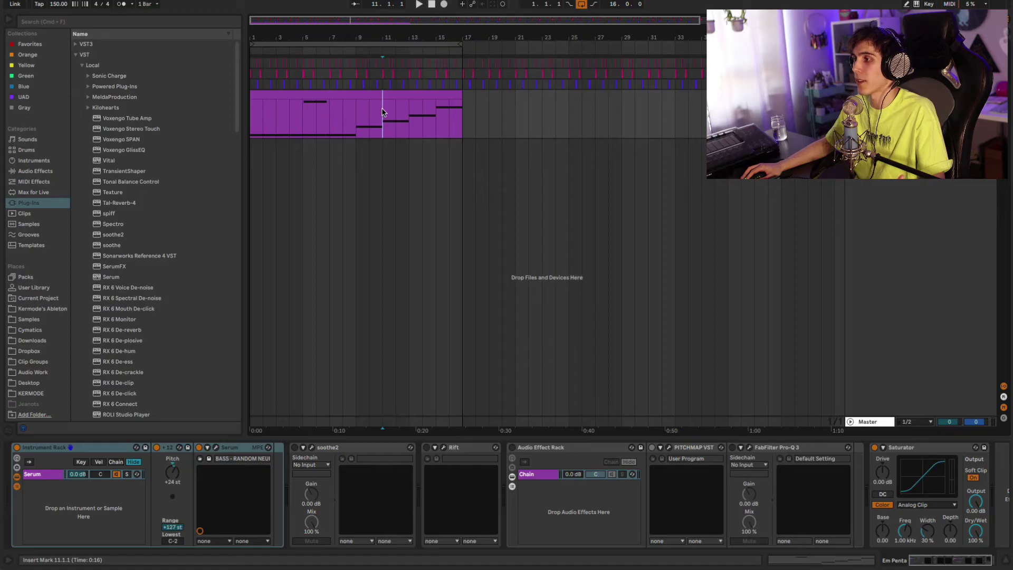
# Turn on soothe2 and Rift, look briefly at soothe2, and open the Rift window
pyautogui.click(311, 448)
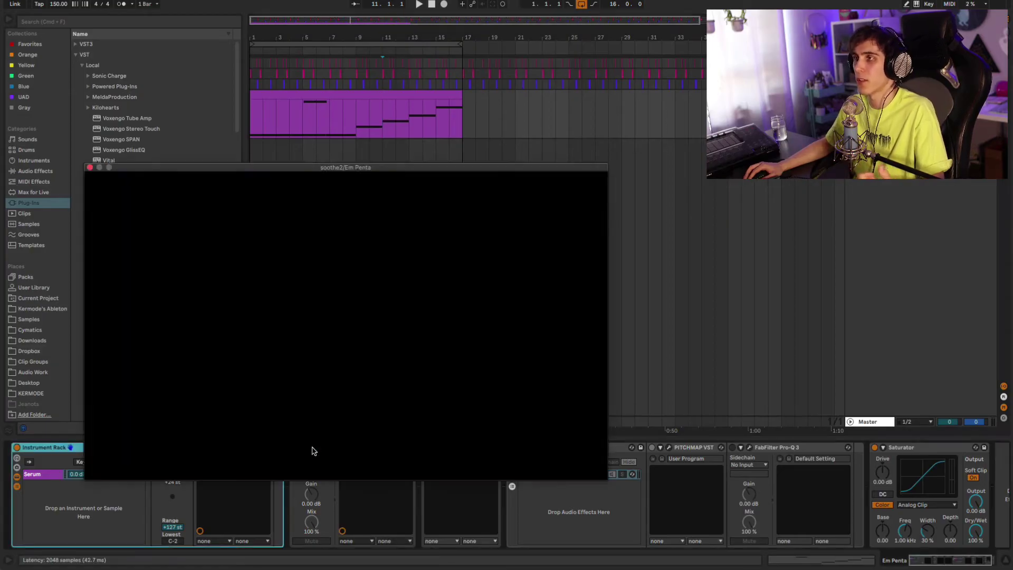
pyautogui.click(91, 168)
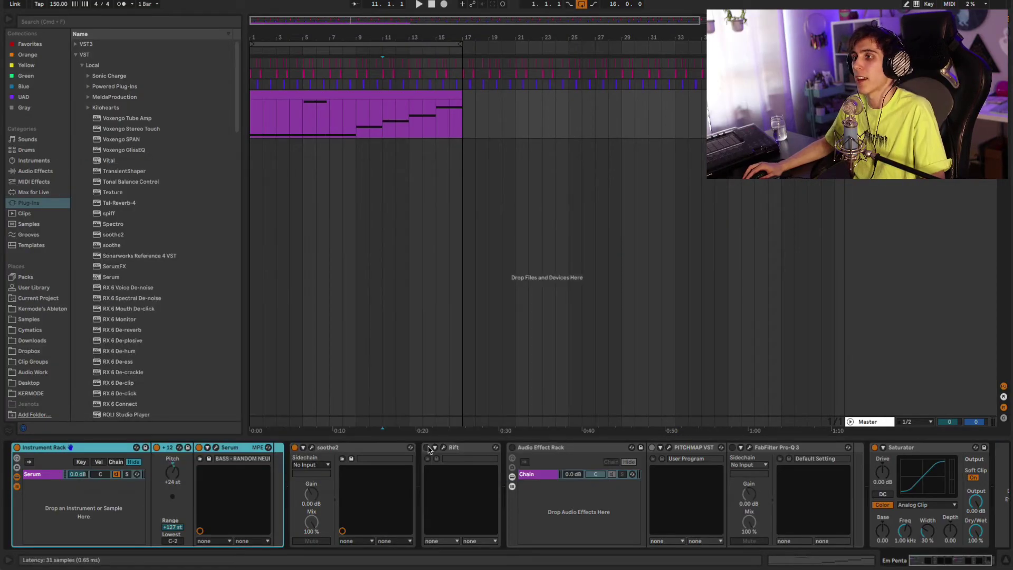
pyautogui.click(444, 448)
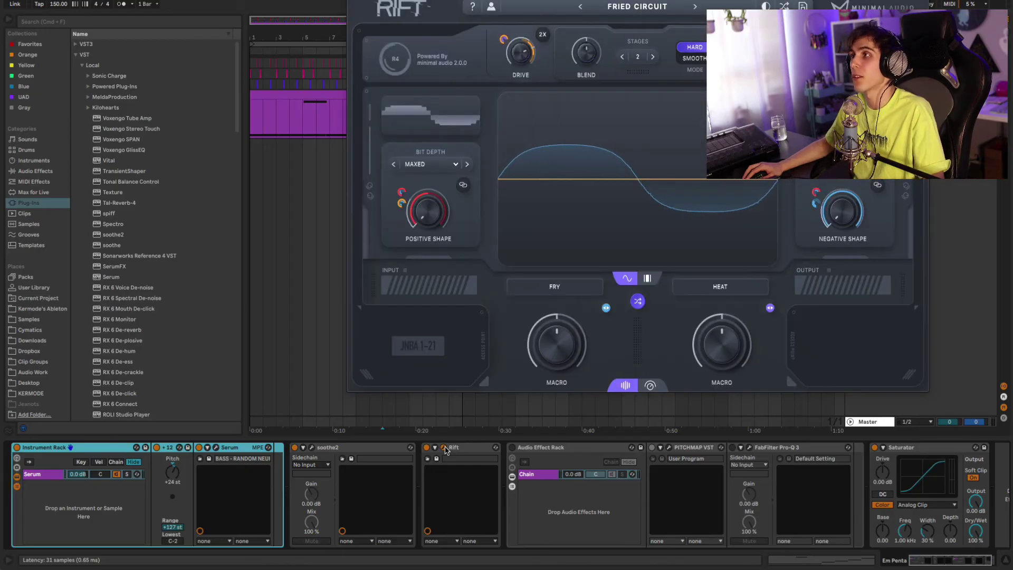
pyautogui.moveTo(734, 2); pyautogui.dragTo(480, 37)
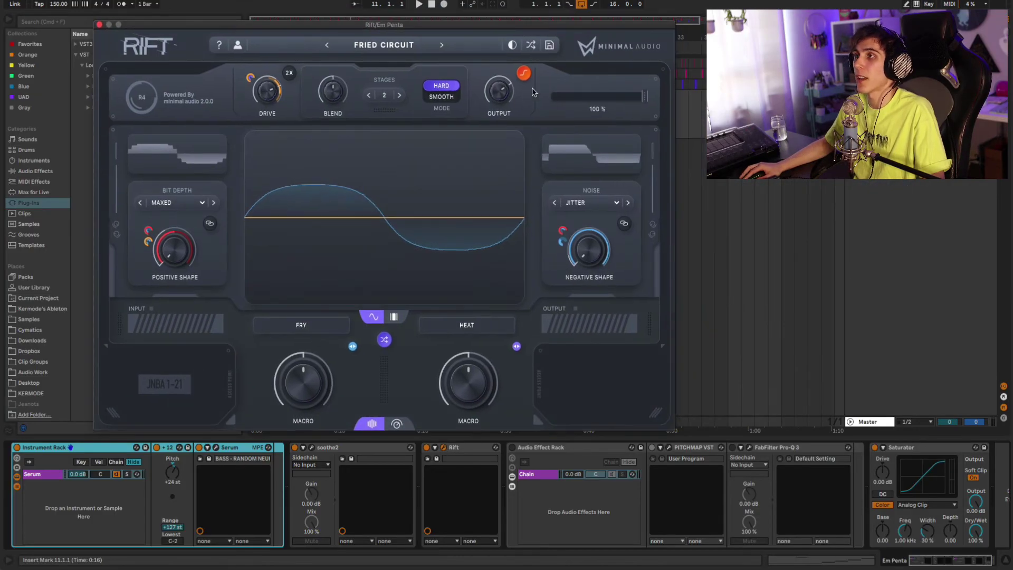
# Randomize Rift's preset repeatedly during playback, settle on Puzzler - F Minor, and switch Rift off after stopping
pyautogui.click(531, 46)
pyautogui.press('space')
pyautogui.click(534, 48)
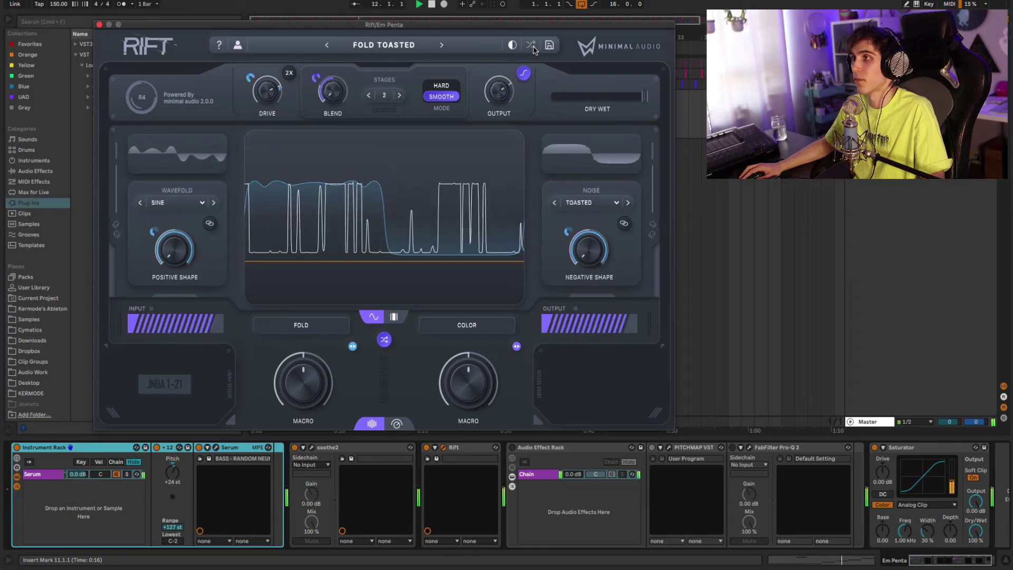
pyautogui.click(533, 49)
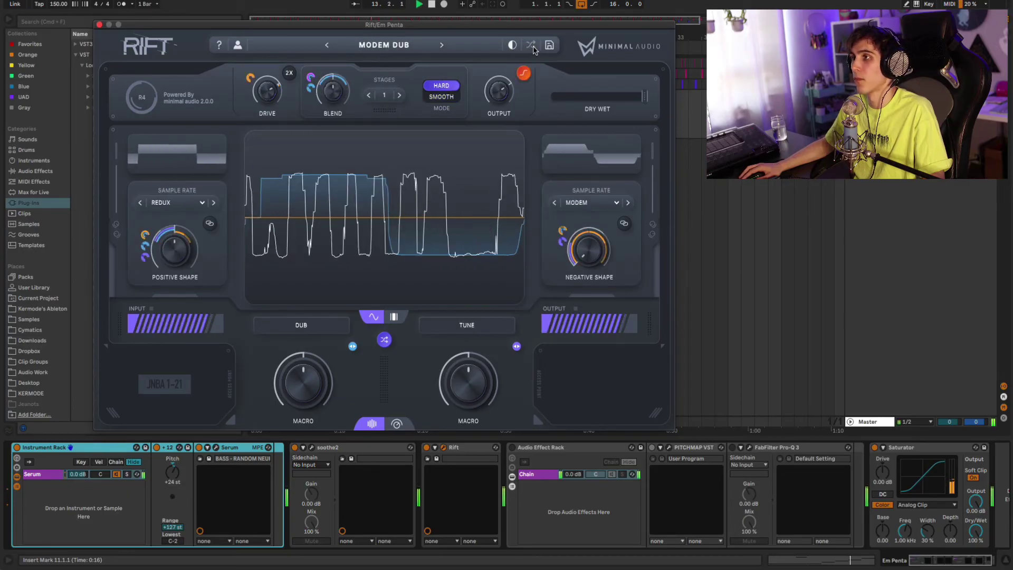
pyautogui.click(530, 45)
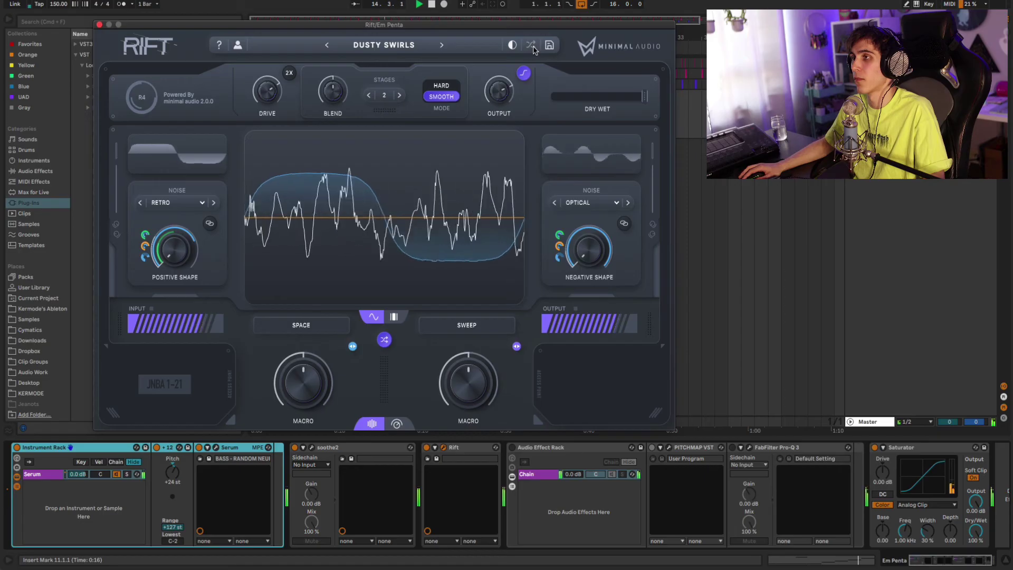
pyautogui.click(532, 46)
pyautogui.click(534, 49)
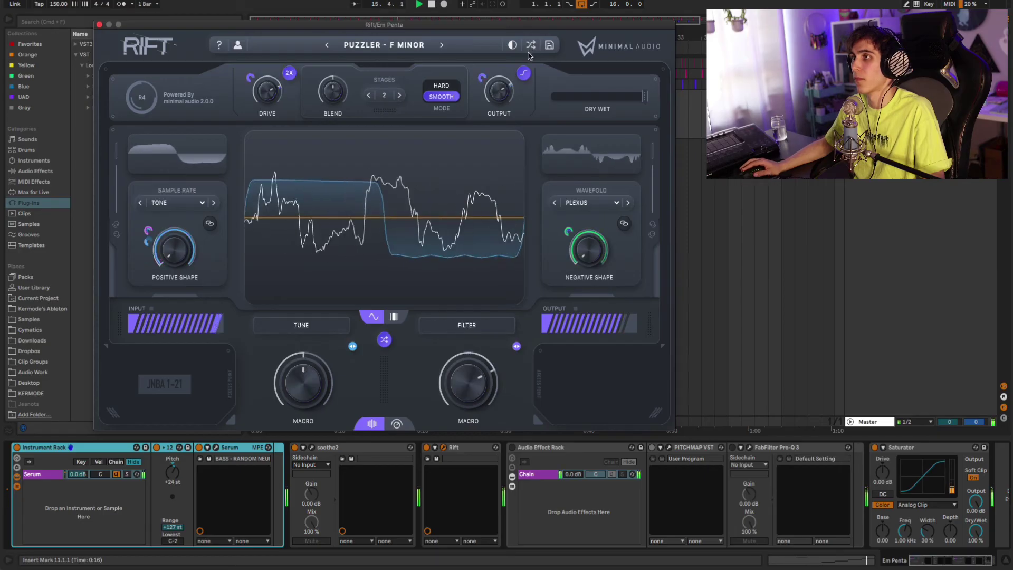
pyautogui.click(99, 25)
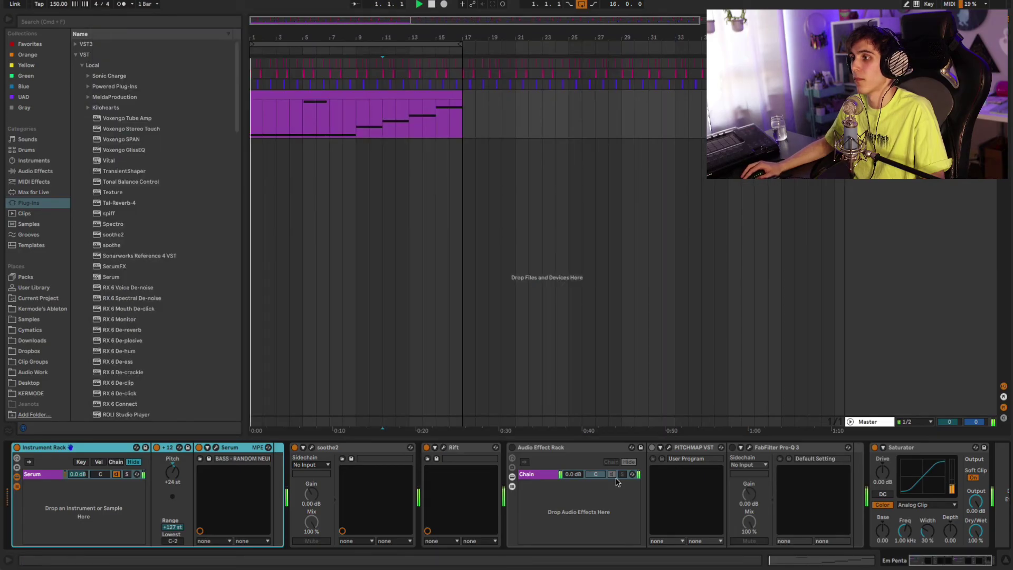
pyautogui.press('space')
pyautogui.click(427, 447)
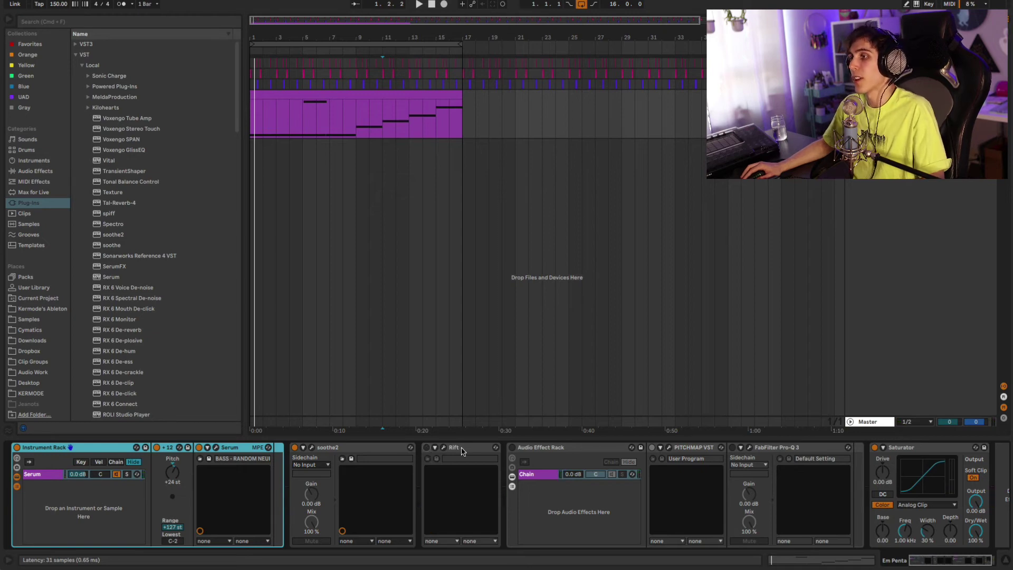
# Check the low cut in the rack's Pro-Q 3, and add a second chain containing only a copy of that EQ
pyautogui.click(749, 447)
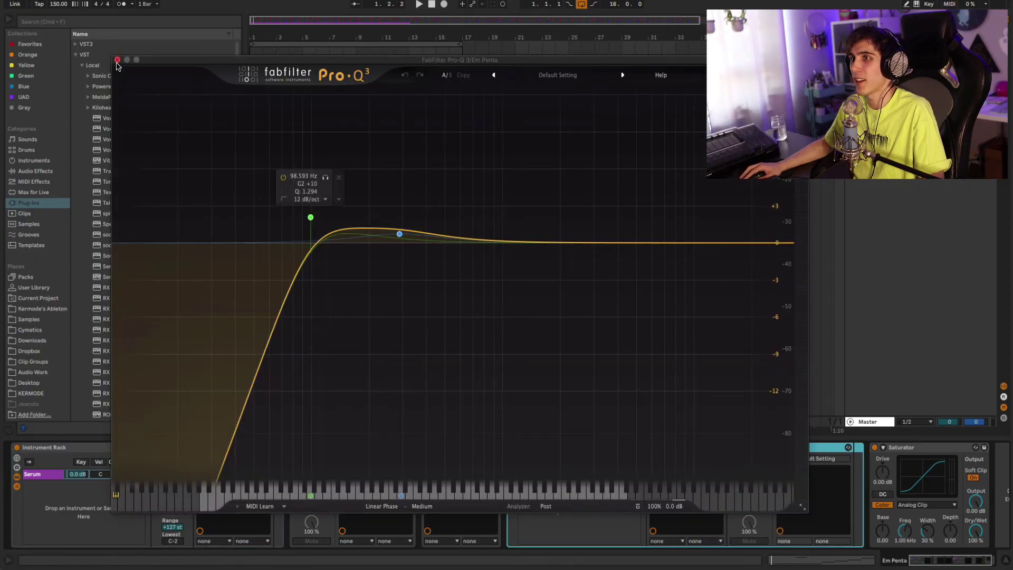
pyautogui.click(117, 59)
pyautogui.click(552, 491)
pyautogui.moveTo(553, 491); pyautogui.dragTo(551, 494)
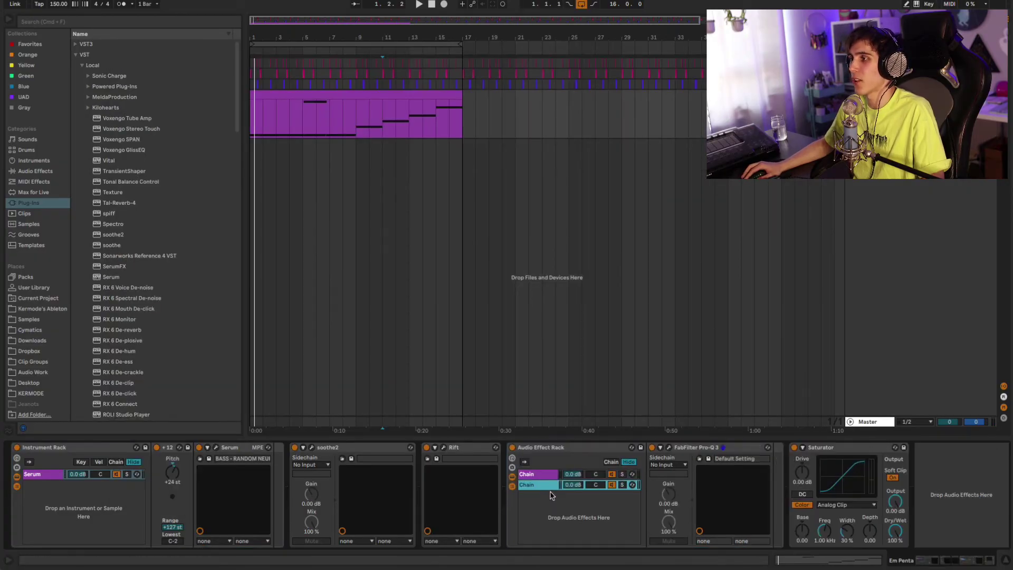
# Change the low-cut band in the second chain's Pro-Q 3 to a High Cut at about 102.66 Hz
pyautogui.click(669, 447)
pyautogui.moveTo(310, 220)
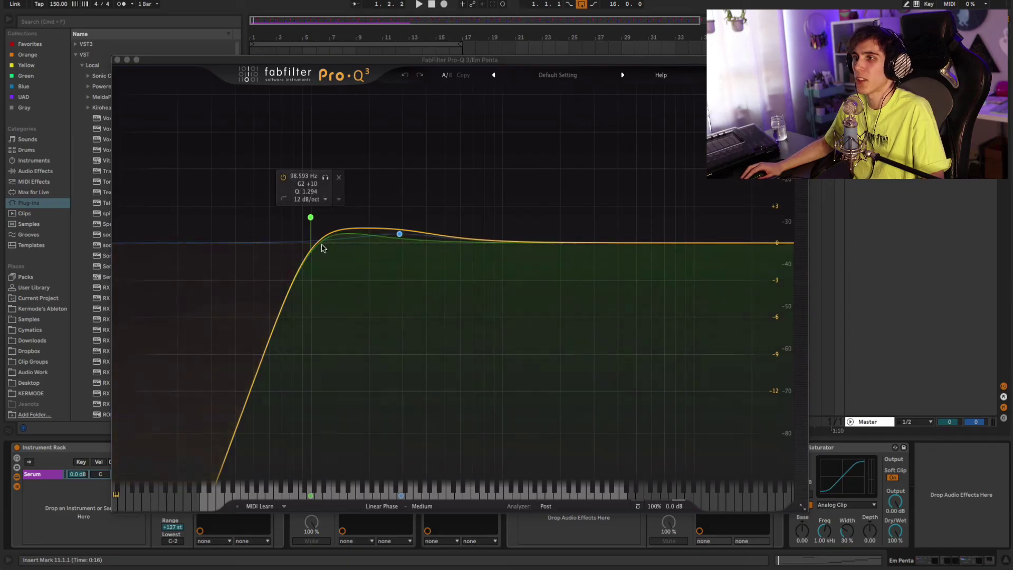
pyautogui.click(218, 448)
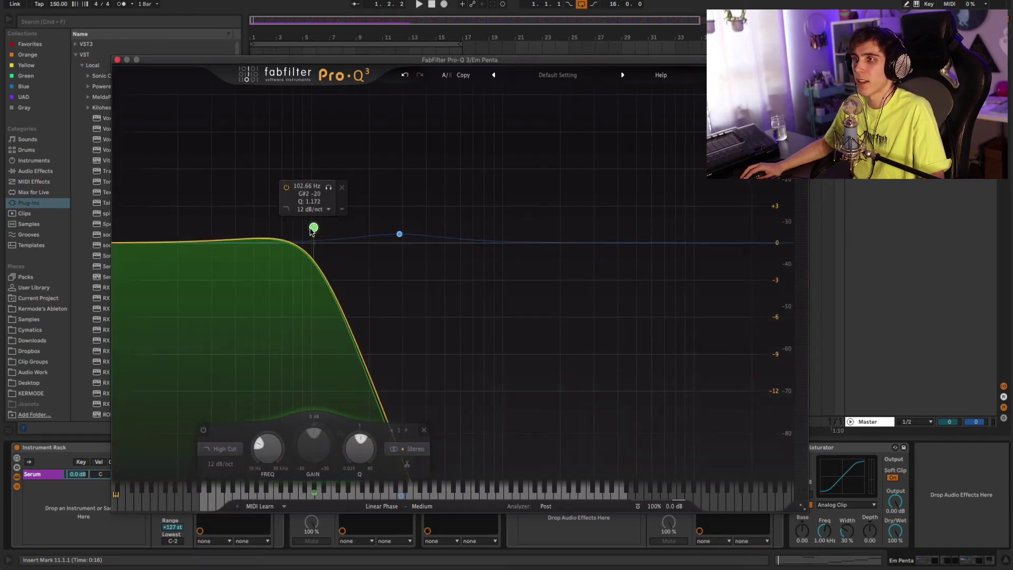
pyautogui.click(119, 61)
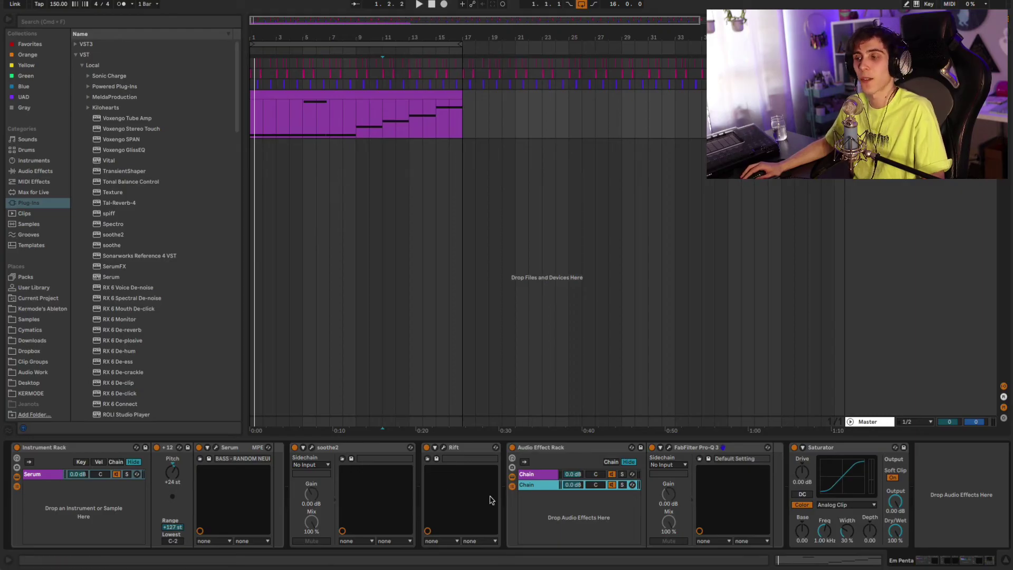
pyautogui.click(556, 483)
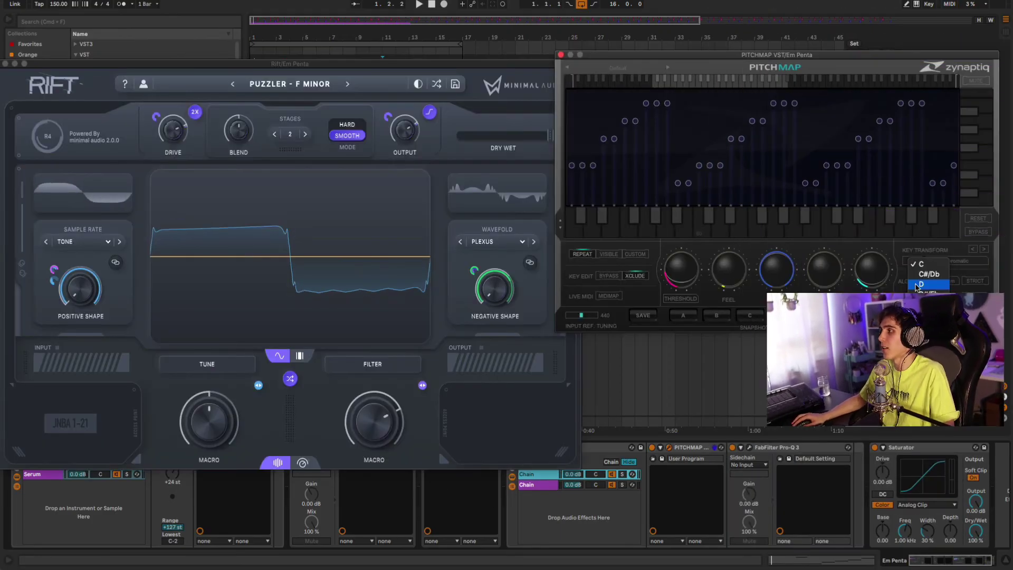
# Set PitchMap's key transform to E Pentatonic Minor, and check its Threshold, Purify and Electrify controls
pyautogui.click(921, 304)
pyautogui.click(953, 261)
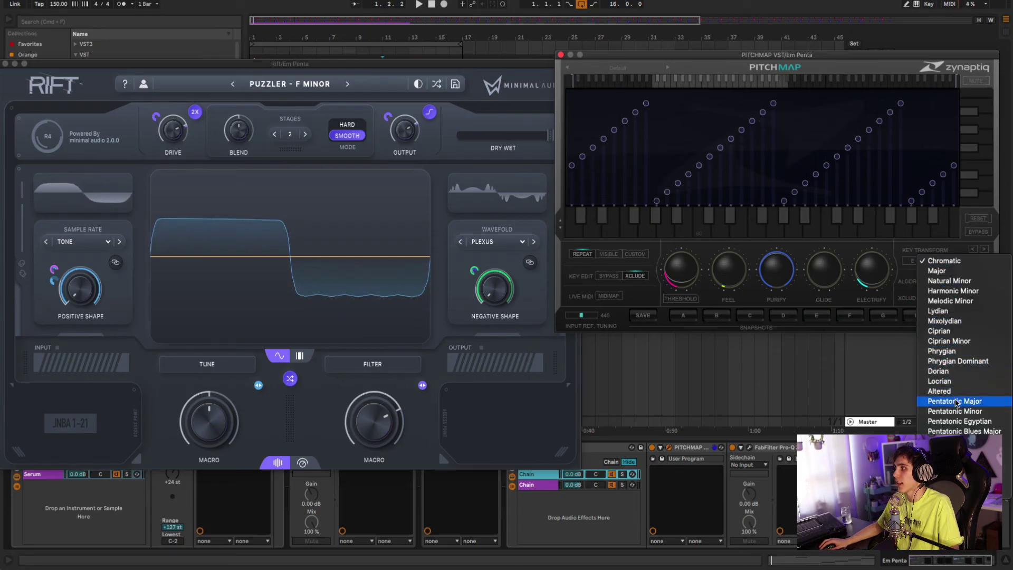
pyautogui.click(955, 411)
pyautogui.moveTo(669, 358); pyautogui.dragTo(671, 353)
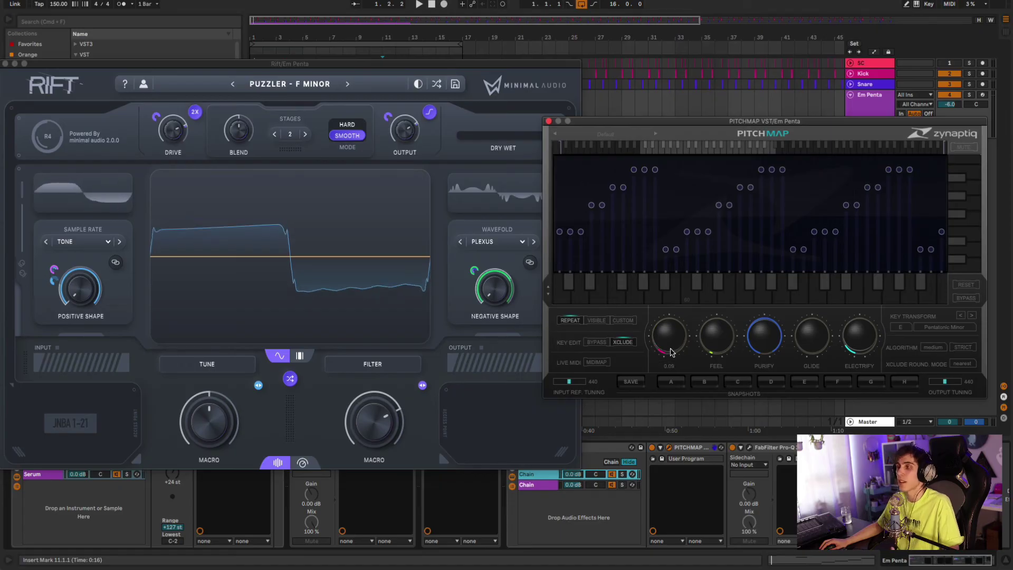
pyautogui.moveTo(732, 341)
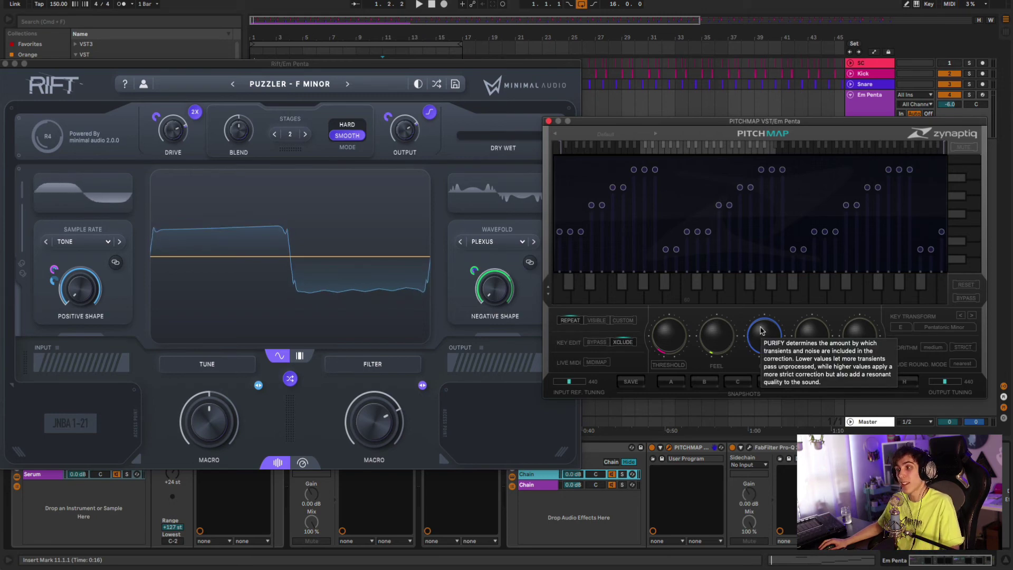
pyautogui.scroll(3, 760, 331)
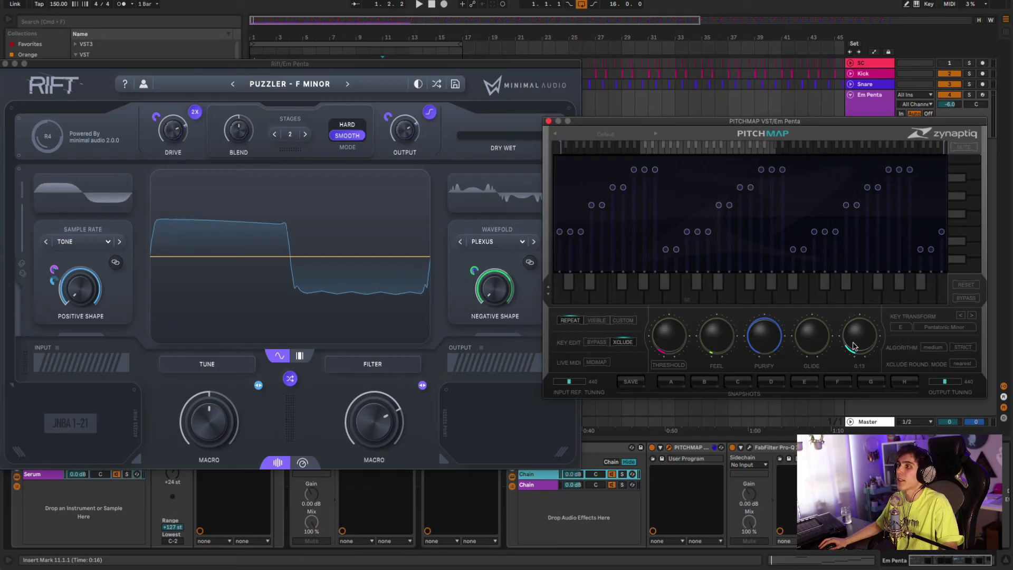
pyautogui.moveTo(854, 347)
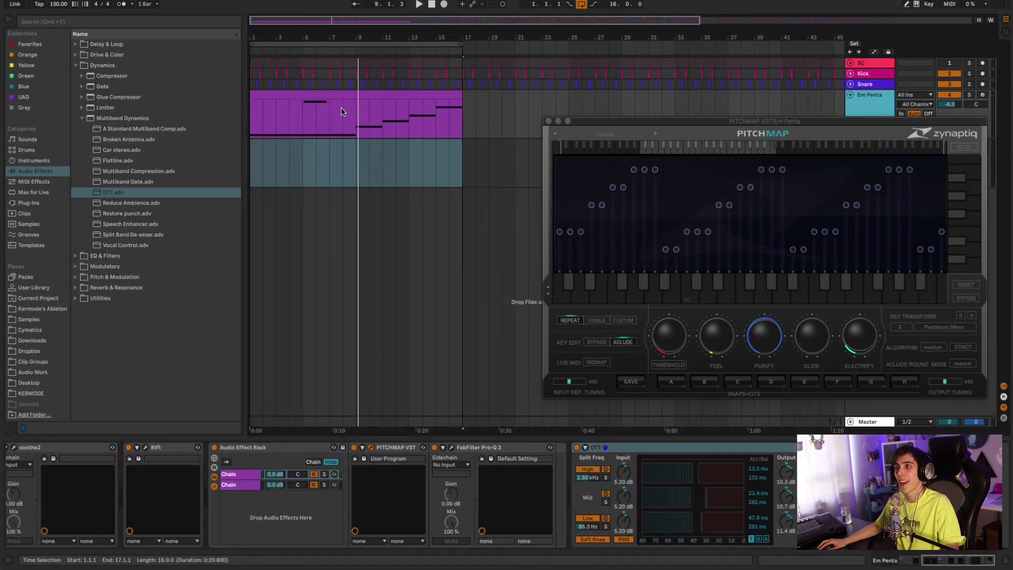
# Select the Em Penta MIDI clip, open the Rift window, and place the PitchMap window beside it
pyautogui.click(341, 107)
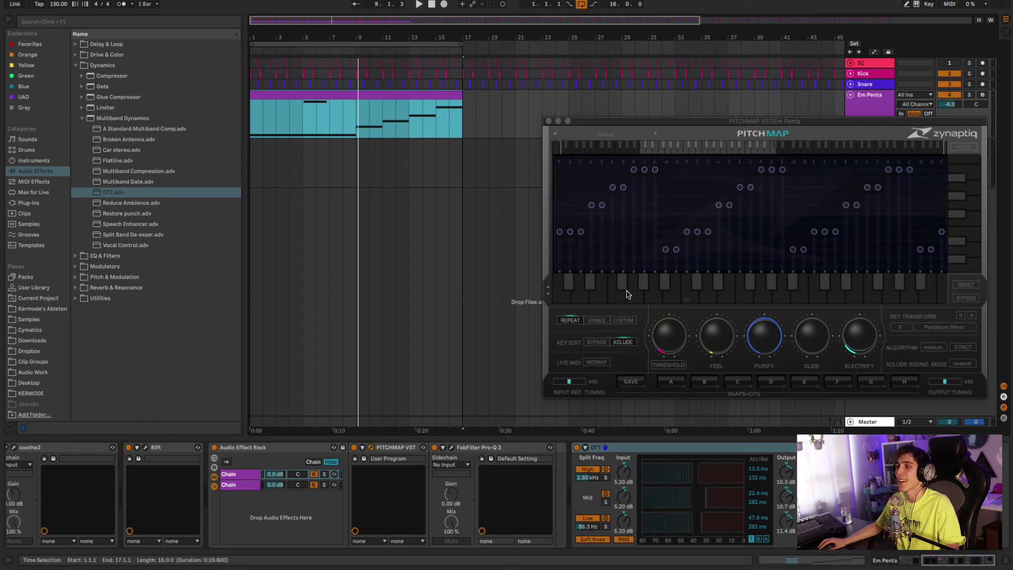
pyautogui.click(147, 447)
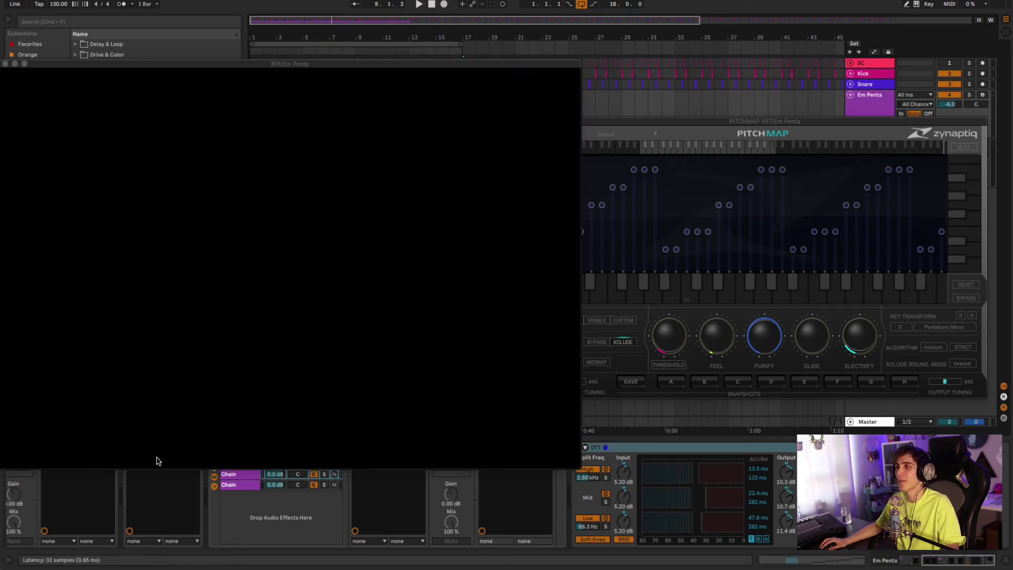
pyautogui.moveTo(652, 121); pyautogui.dragTo(674, 67)
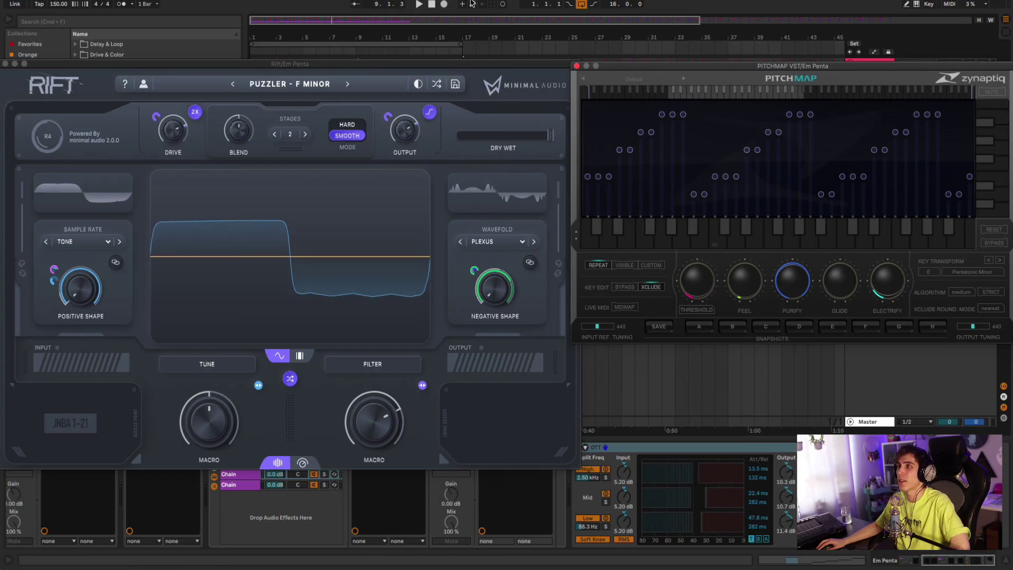
# Load Rift's MP - Forester - F Min preset, start recording, and sweep PitchMap's Electrify up to 1.00 and back down
pyautogui.click(347, 84)
pyautogui.press('space')
pyautogui.moveTo(888, 280); pyautogui.dragTo(893, 235)
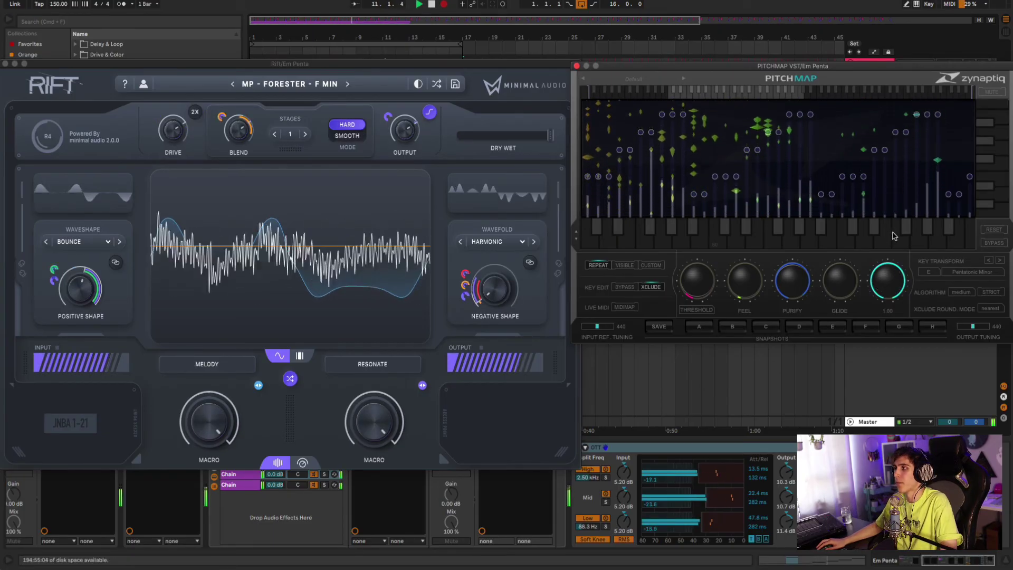
pyautogui.moveTo(893, 236); pyautogui.dragTo(900, 274)
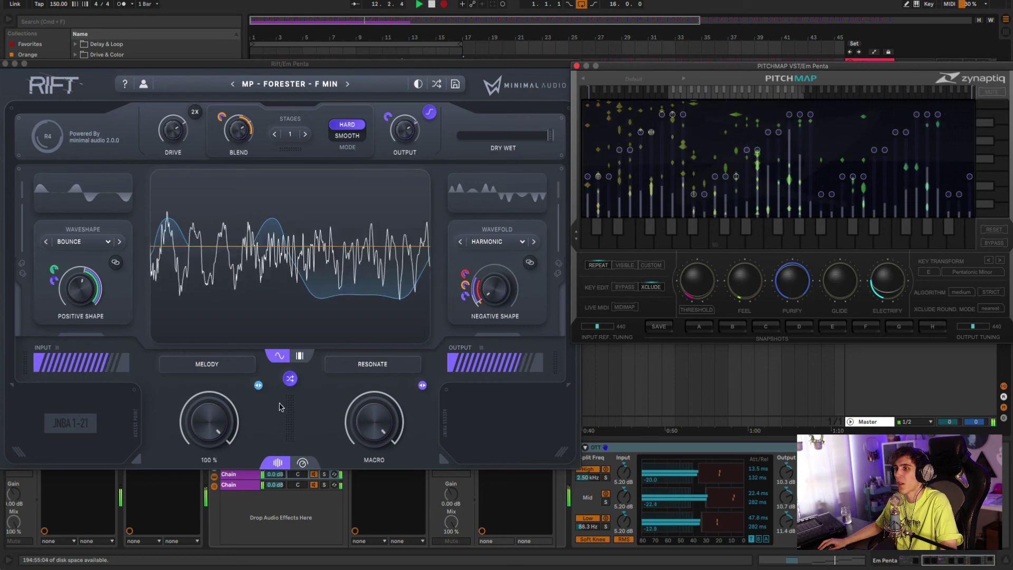
# Switch Rift to No Return - E Minor, raise its Melody macro and PitchMap's Electrify, and randomize Rift's shapes while recording
pyautogui.click(289, 378)
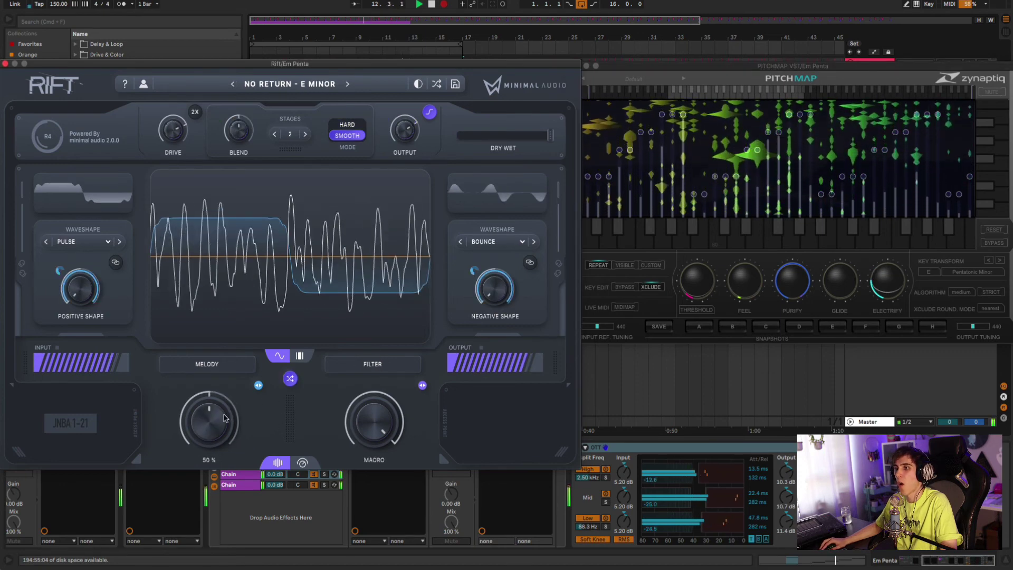
pyautogui.click(900, 297)
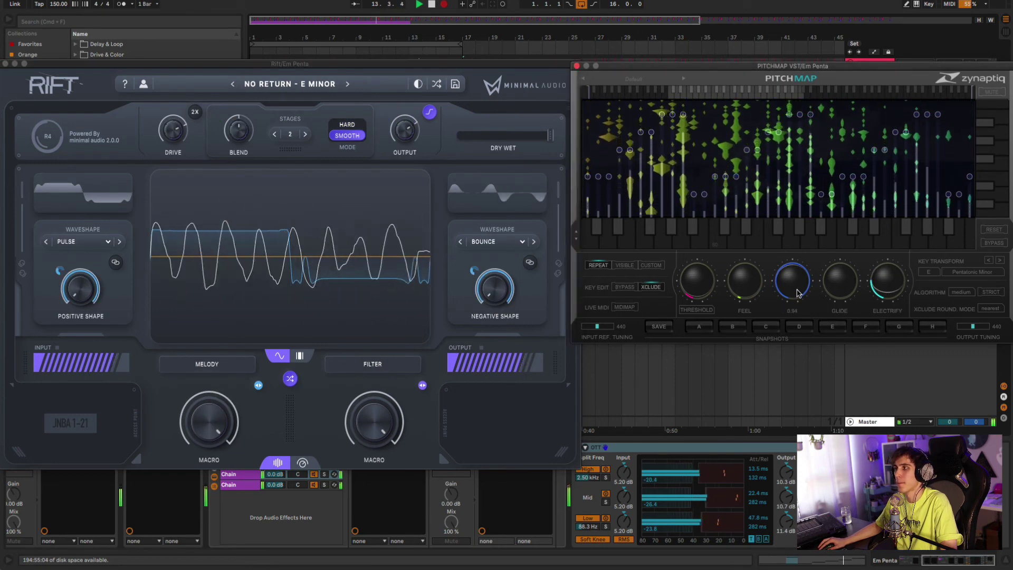
pyautogui.moveTo(900, 297); pyautogui.dragTo(895, 272)
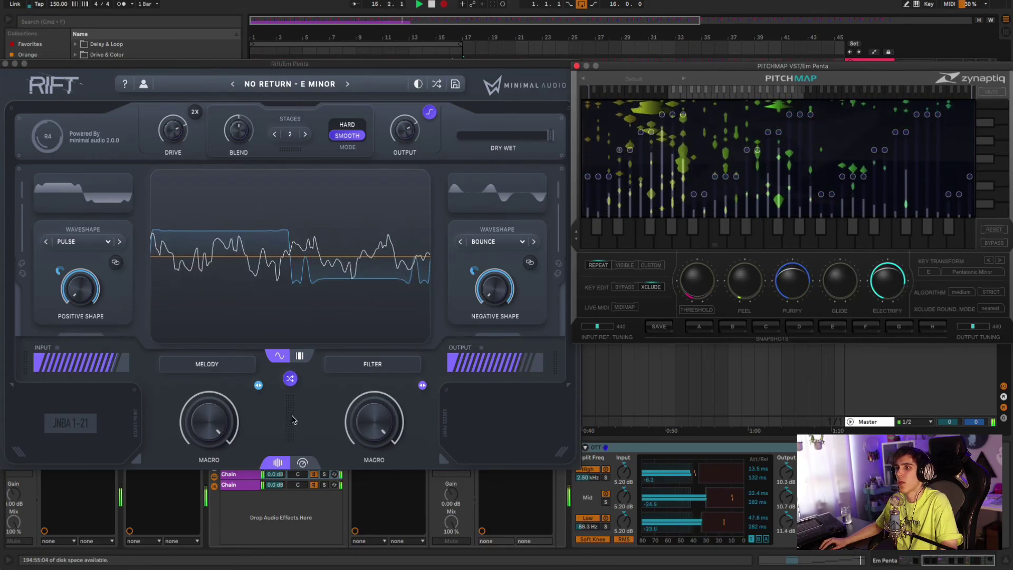
pyautogui.click(289, 380)
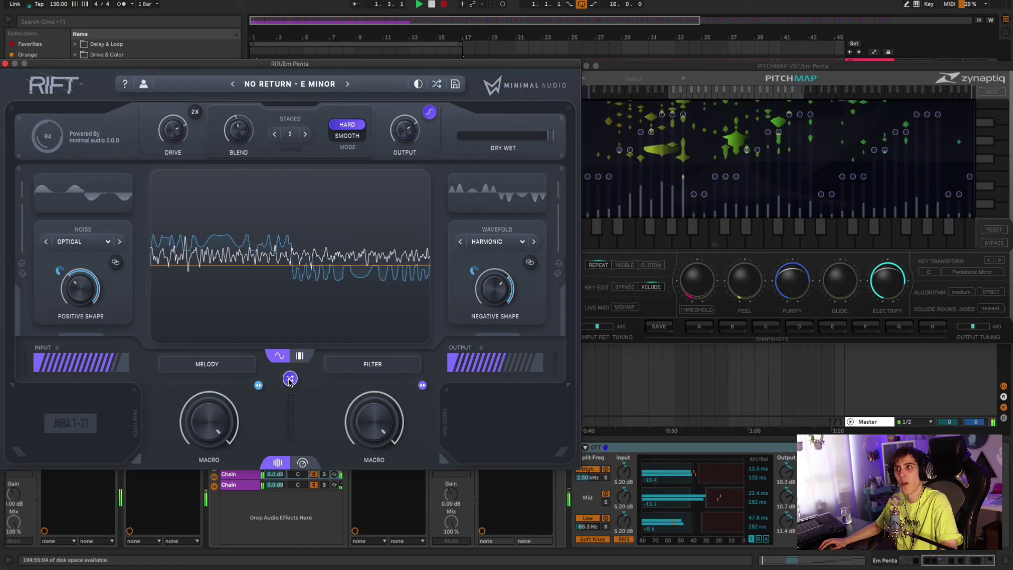
pyautogui.click(289, 380)
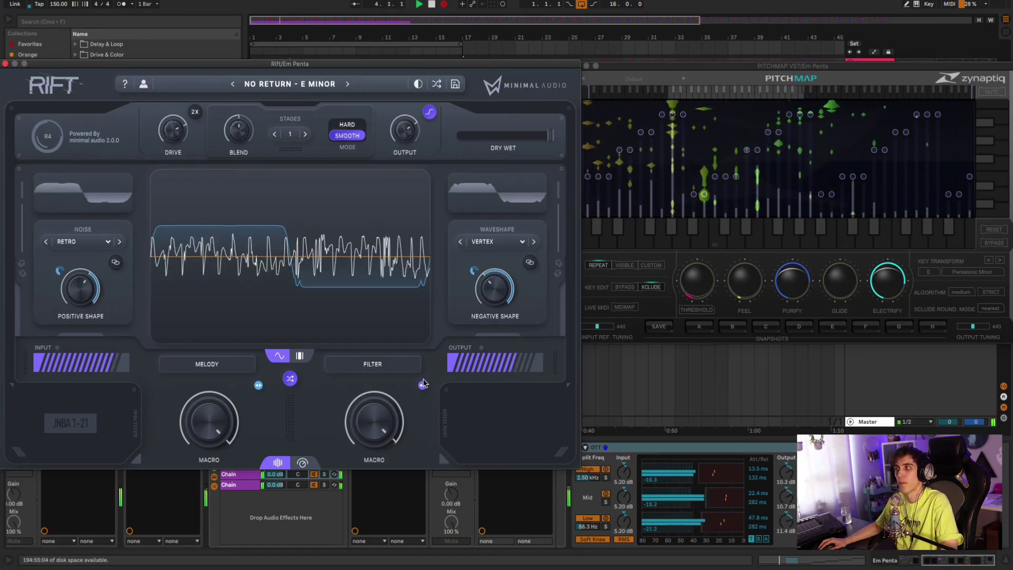
# Load Rift's Bit Juice preset, adjust PitchMap's Purify, and raise the Juice macro during the recording
pyautogui.click(797, 283)
pyautogui.moveTo(797, 285); pyautogui.dragTo(799, 280)
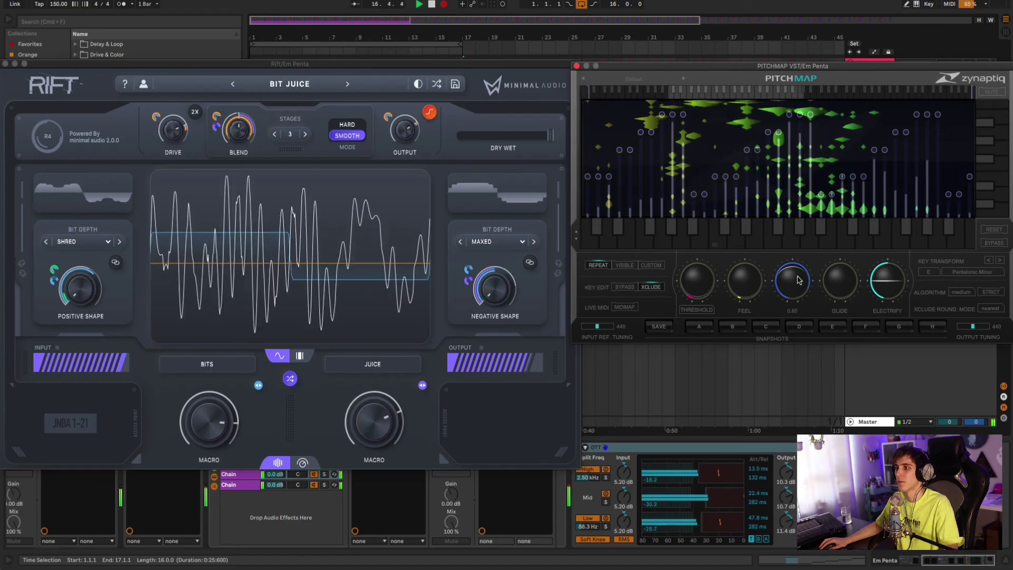
pyautogui.click(380, 404)
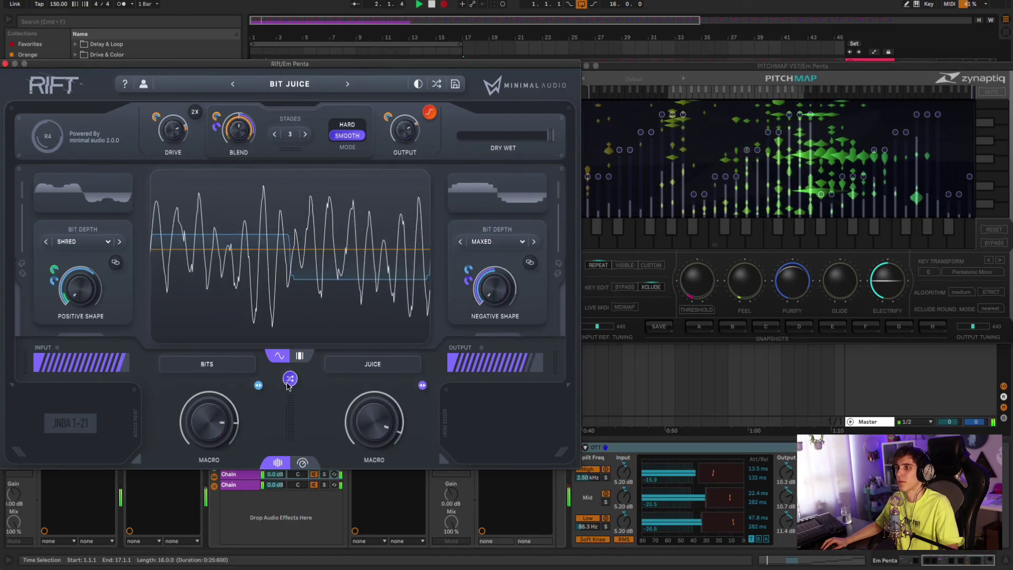
# Load Floor Shredder in Rift, raise PitchMap's Purify and the Shred macro, and randomize Rift's shapes
pyautogui.click(434, 86)
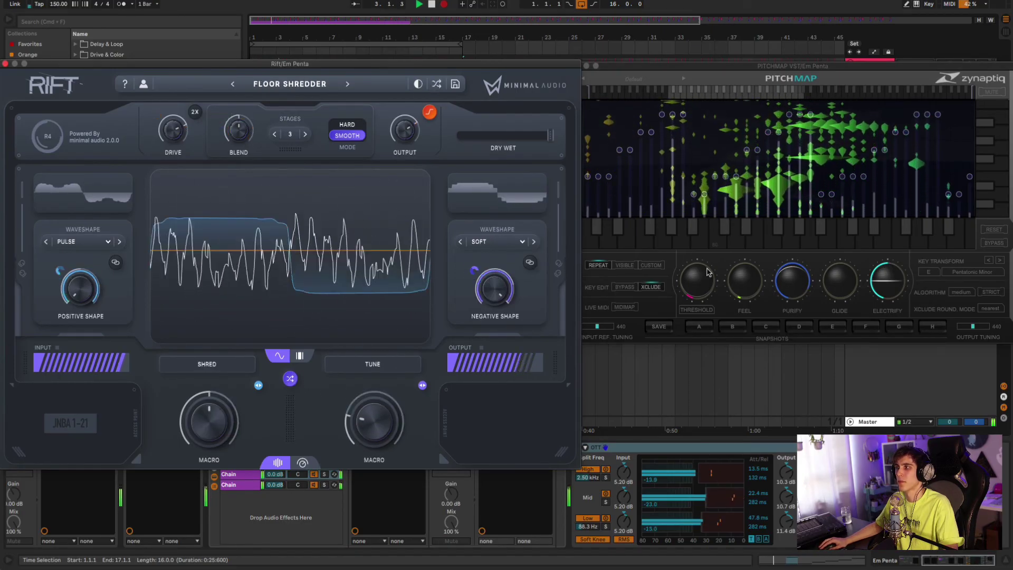
pyautogui.click(785, 278)
pyautogui.click(240, 415)
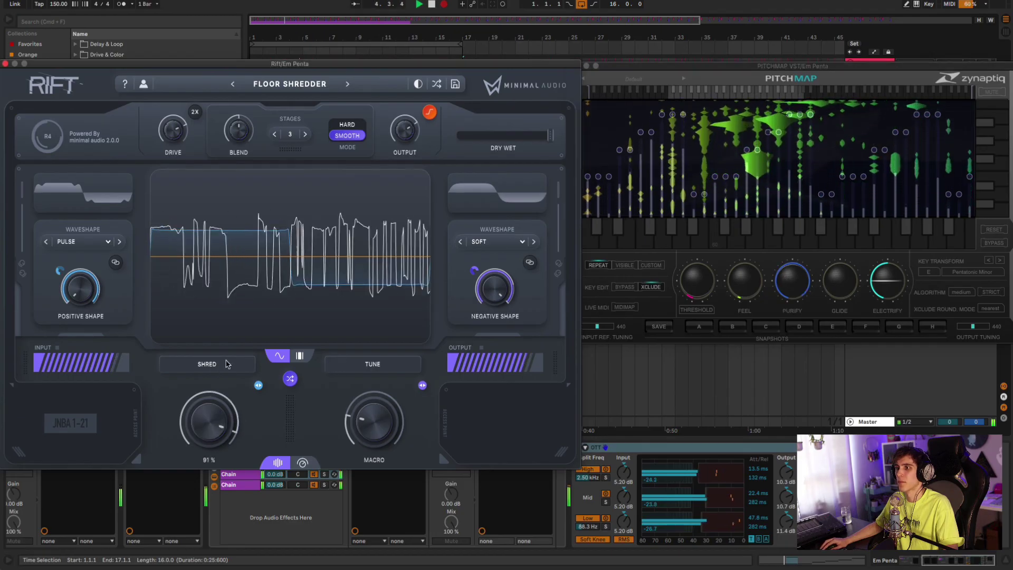
pyautogui.click(290, 379)
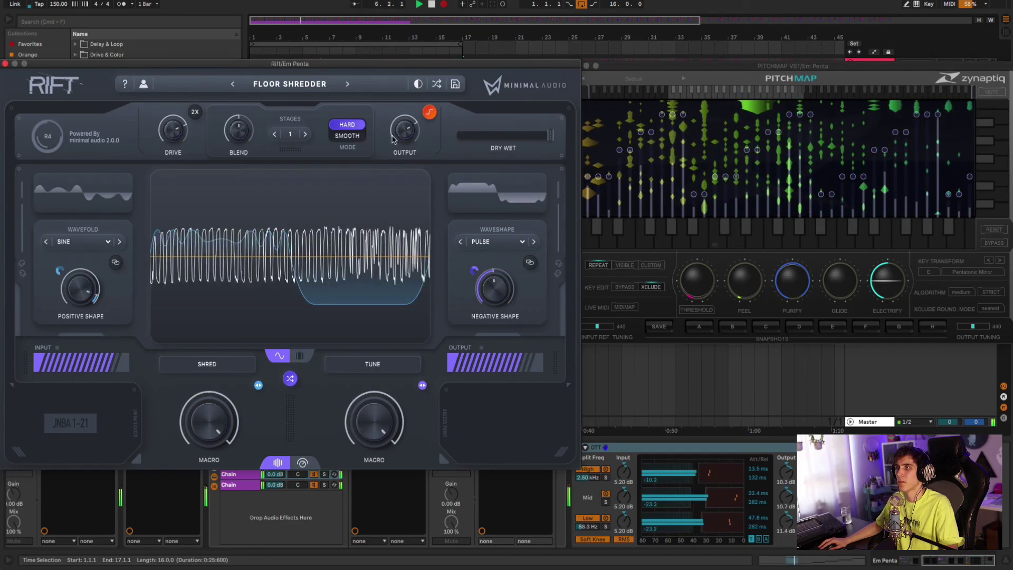
# Randomize Rift's preset to Whisper Radio, stop the recording, close Rift, and reposition the PitchMap window
pyautogui.click(436, 86)
pyautogui.click(436, 85)
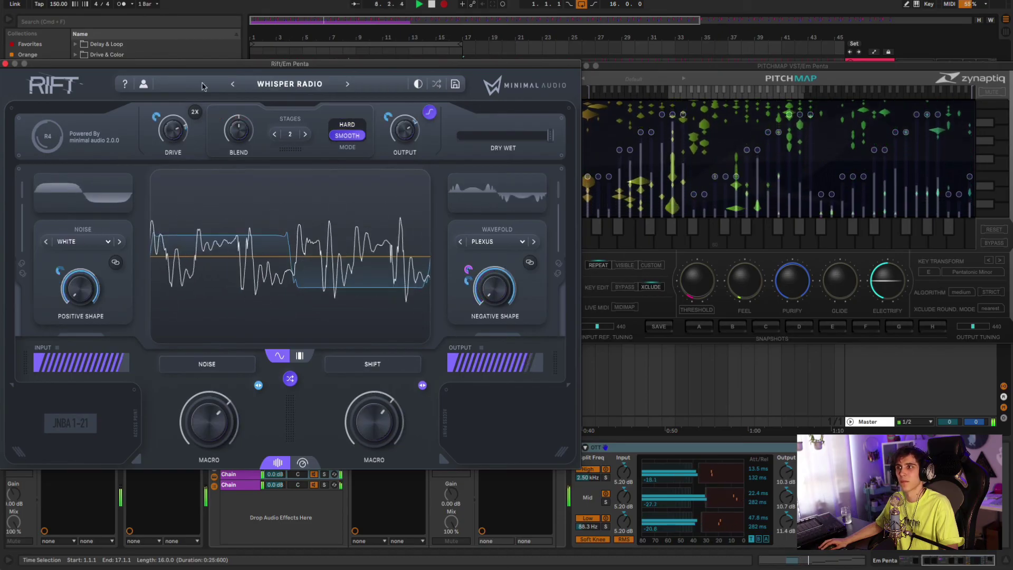
pyautogui.click(5, 64)
pyautogui.press('space')
pyautogui.click(364, 122)
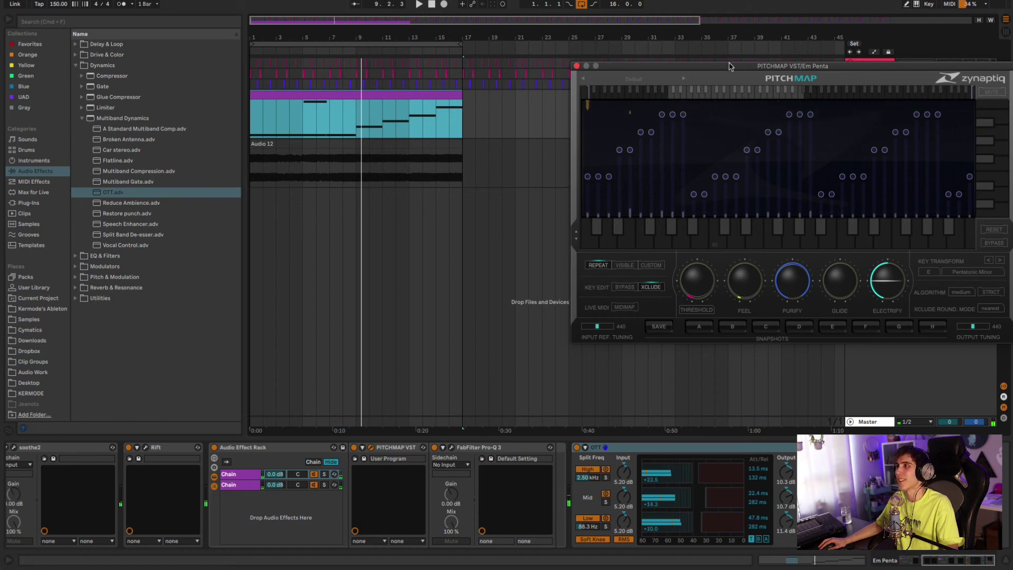
pyautogui.moveTo(729, 66); pyautogui.dragTo(653, 79)
pyautogui.moveTo(603, 98); pyautogui.dragTo(640, 101)
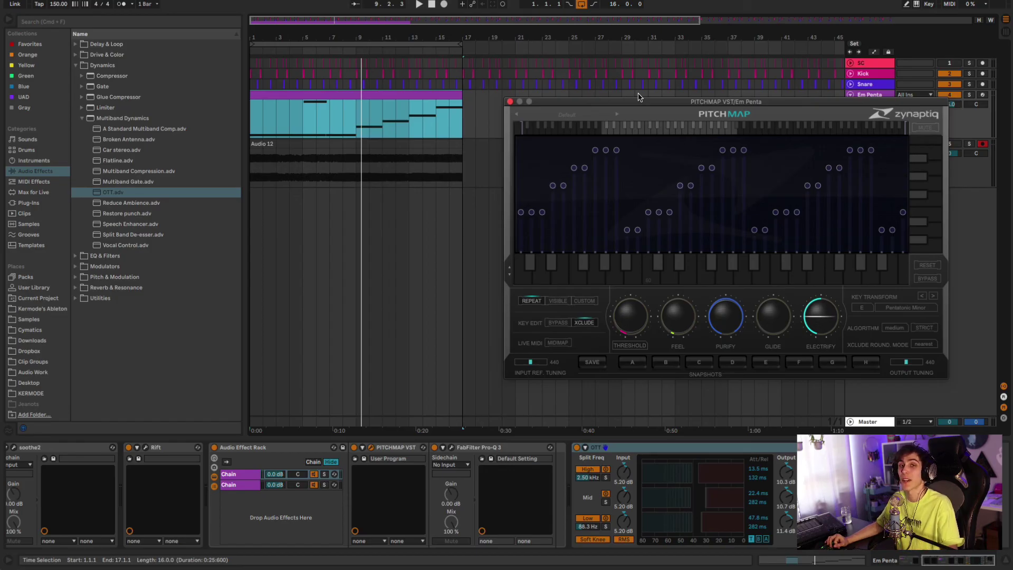
# Cut the recorded Audio 12 clip down to a two-beat slice at 1.1.1 and play it with the drums
pyautogui.click(343, 163)
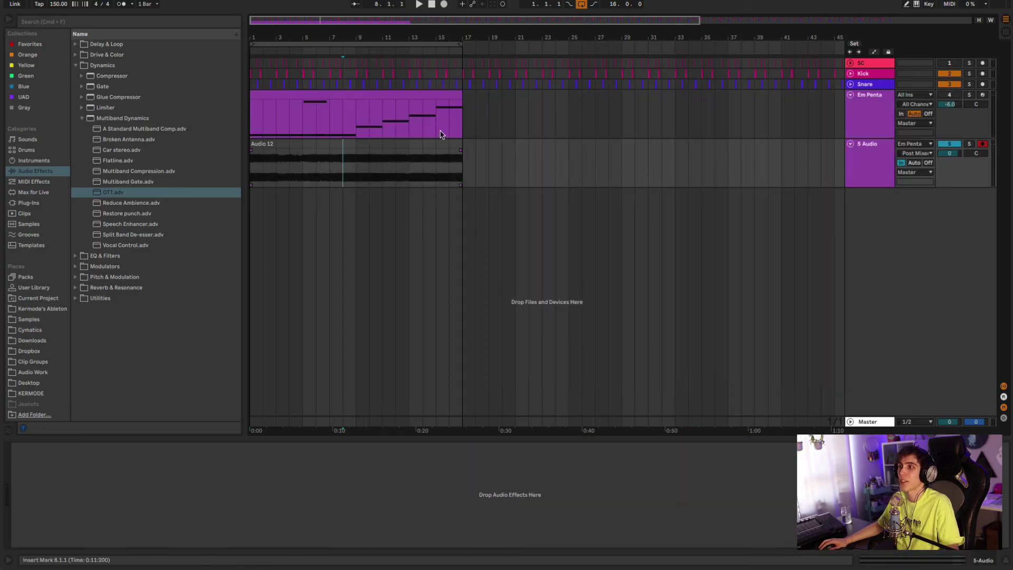
pyautogui.moveTo(459, 139); pyautogui.dragTo(238, 164)
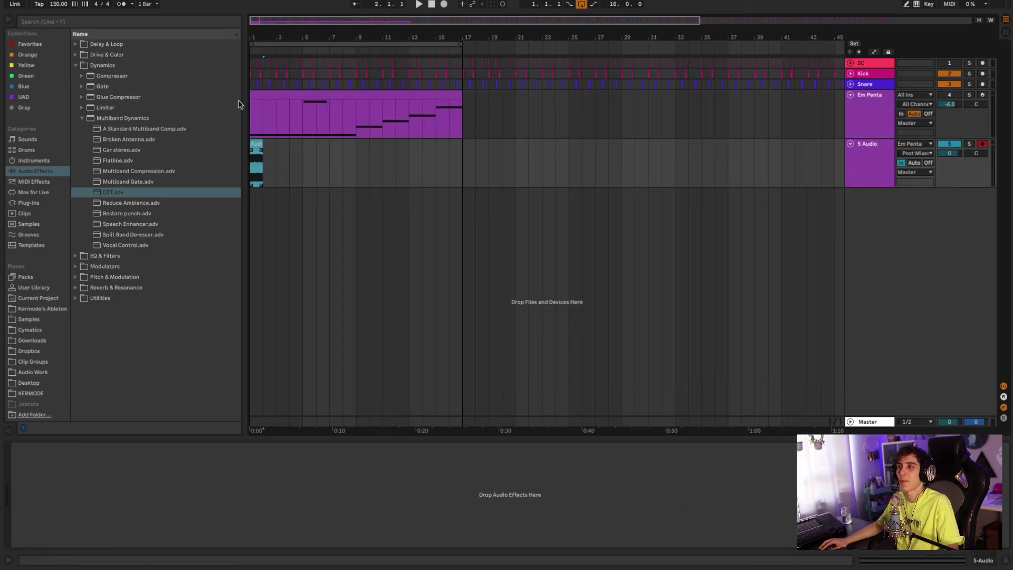
pyautogui.press('z')
pyautogui.press('space')
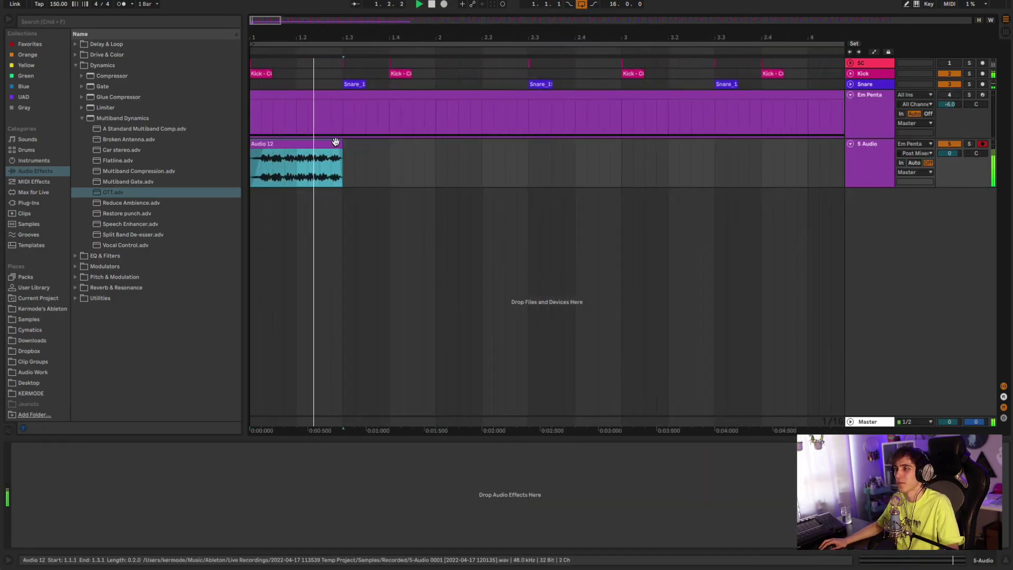
# Stop playback and quantize all of the Audio 12 clip's audio to 1/8 + 1/8T at 100 %
pyautogui.hotkey('shift', 'Tab')
pyautogui.press('space')
pyautogui.click(432, 488)
pyautogui.press('super+a')
pyautogui.press('super+shift+u')
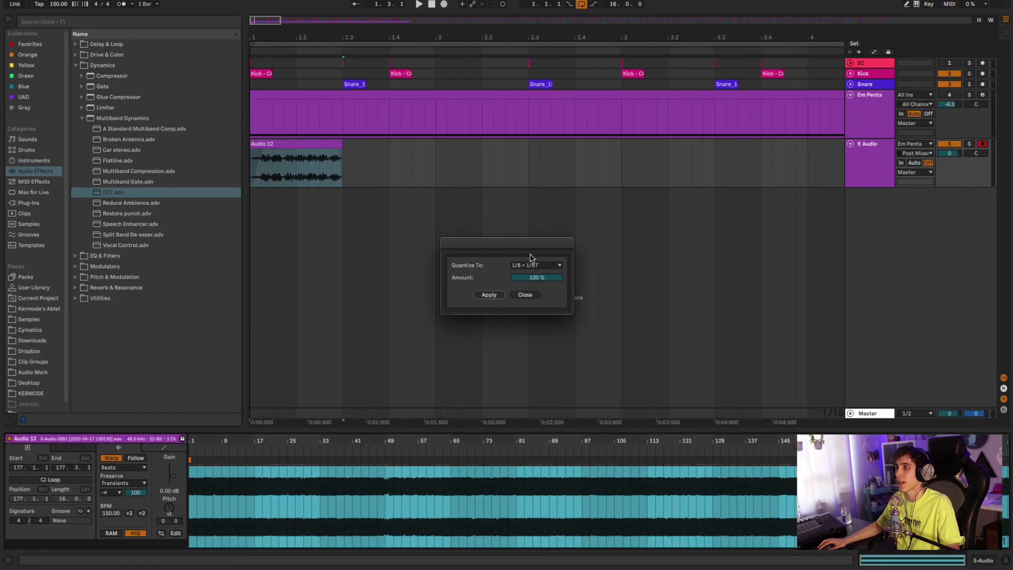
pyautogui.click(482, 294)
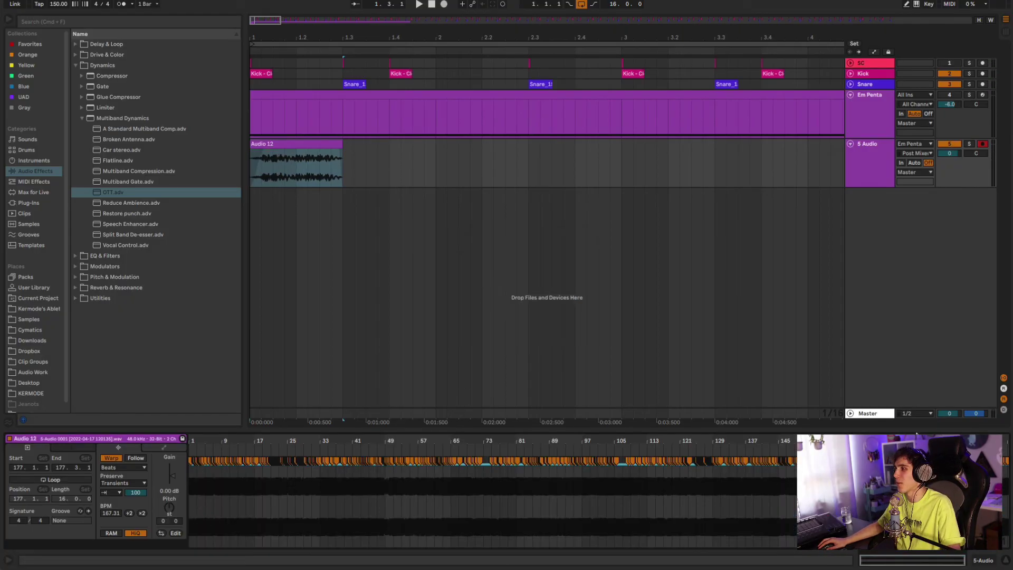
# Build a two-bar pattern from three Audio 12 slices and duplicate it over bars 3 and 4
pyautogui.moveTo(916, 439); pyautogui.dragTo(916, 501)
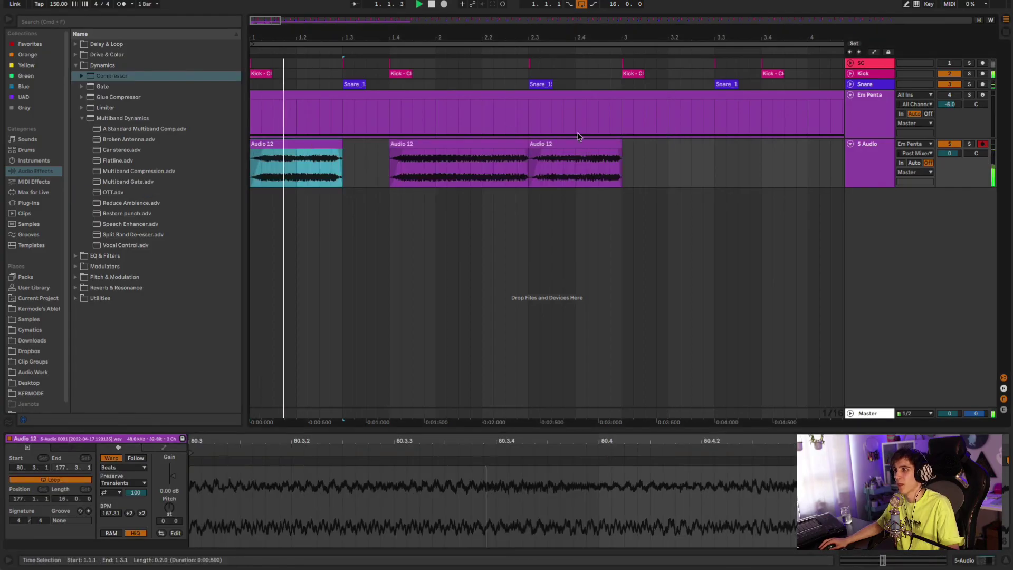
pyautogui.keyDown('shift'); pyautogui.click(577, 141); pyautogui.keyUp('shift')
pyautogui.moveTo(591, 36); pyautogui.dragTo(590, 6)
pyautogui.press('super+d')
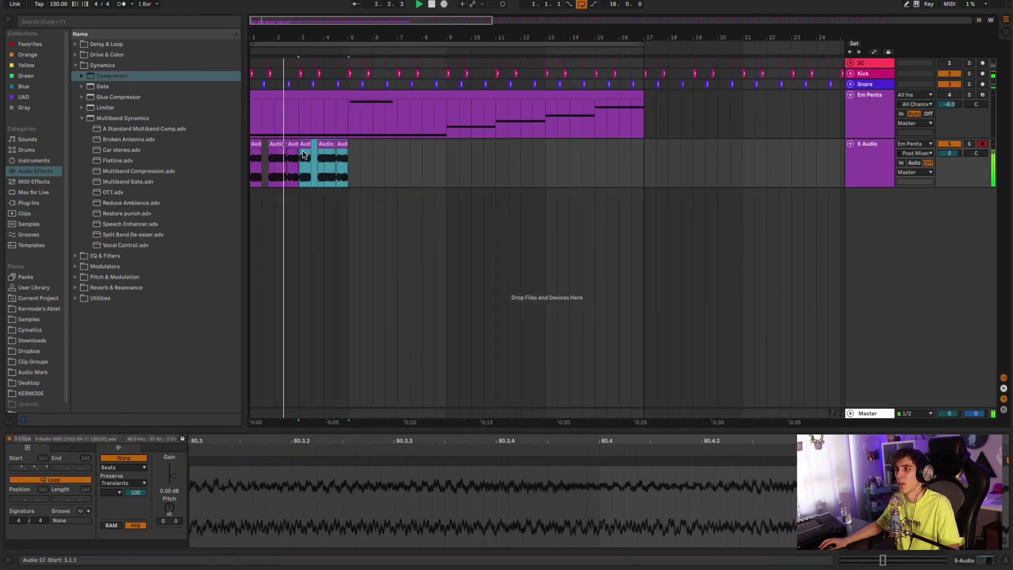
# Extend the chopped Audio 12 pattern to bar 9 and play the eight-bar loop at 170 BPM
pyautogui.click(327, 165)
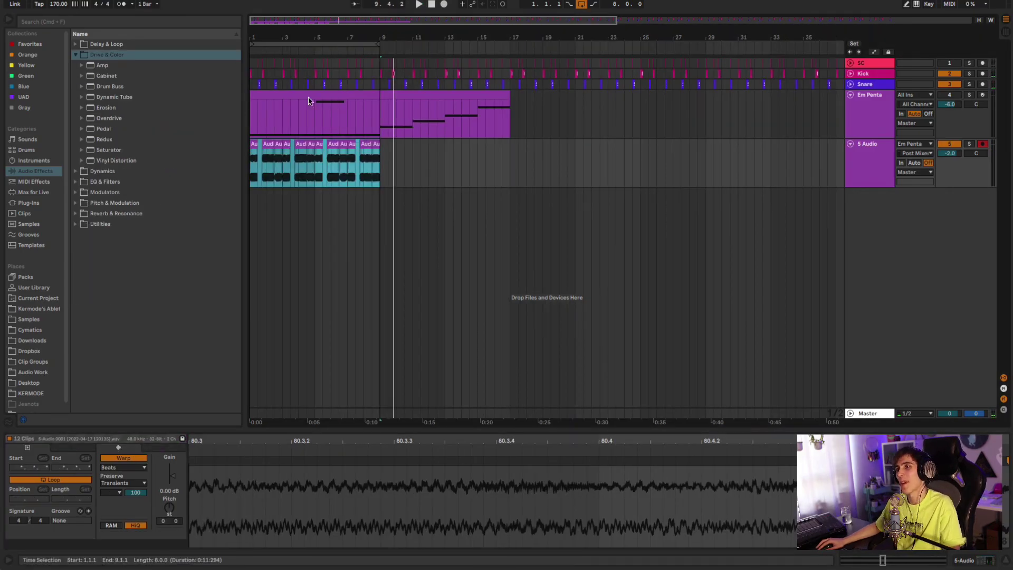
pyautogui.moveTo(254, 52); pyautogui.dragTo(380, 158)
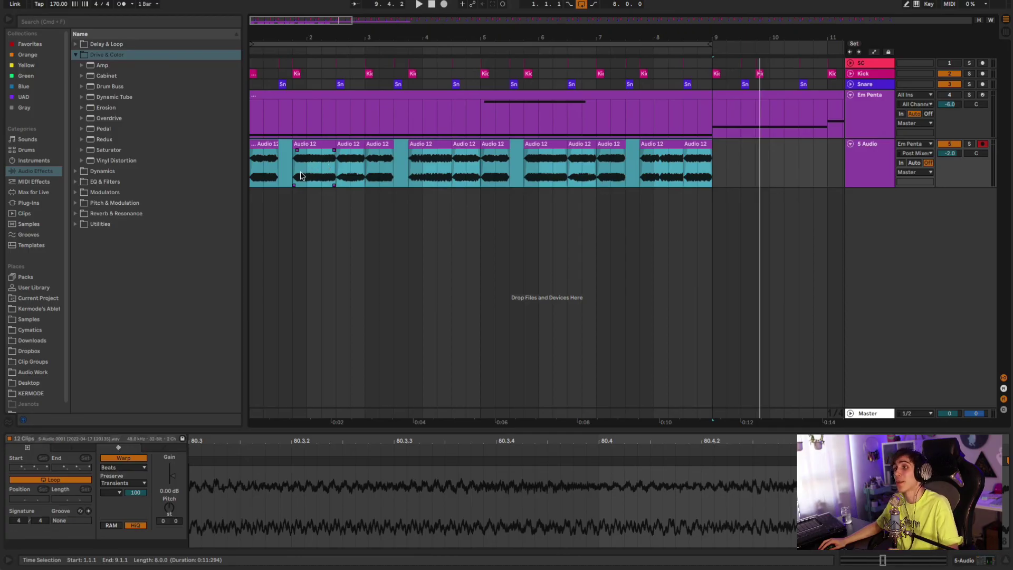
pyautogui.press('space')
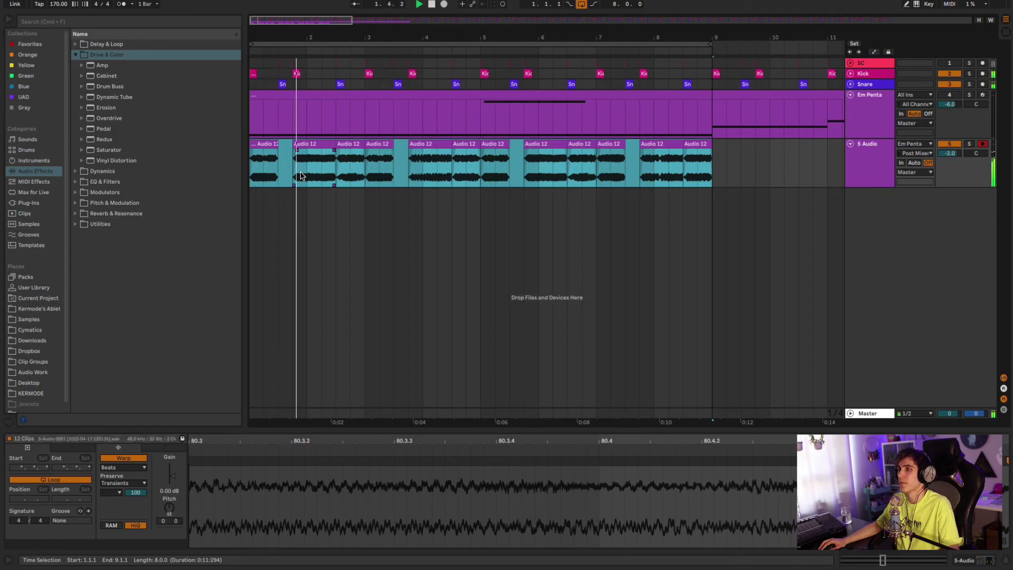